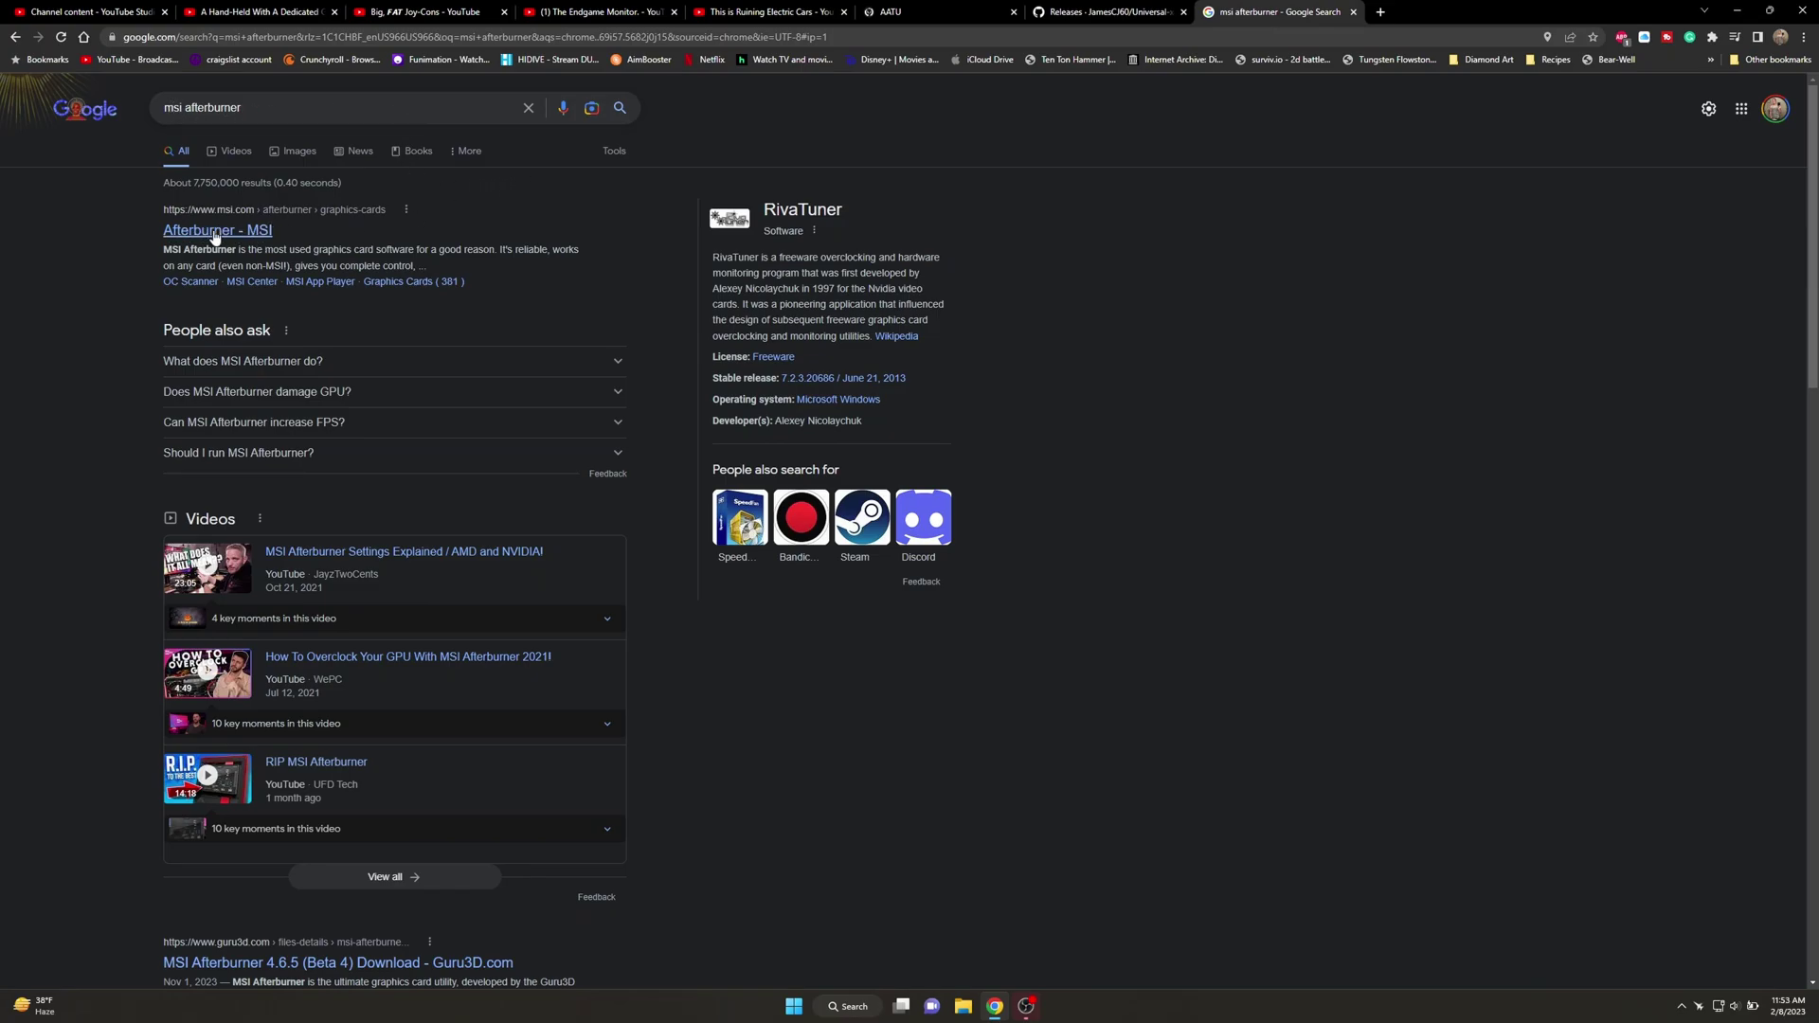
Open the 'Afterburner - MSI' result on msi.com from the Google results
{"action": "scroll", "coordinate": [474, 658], "scroll_direction": "down", "scroll_amount": 3}
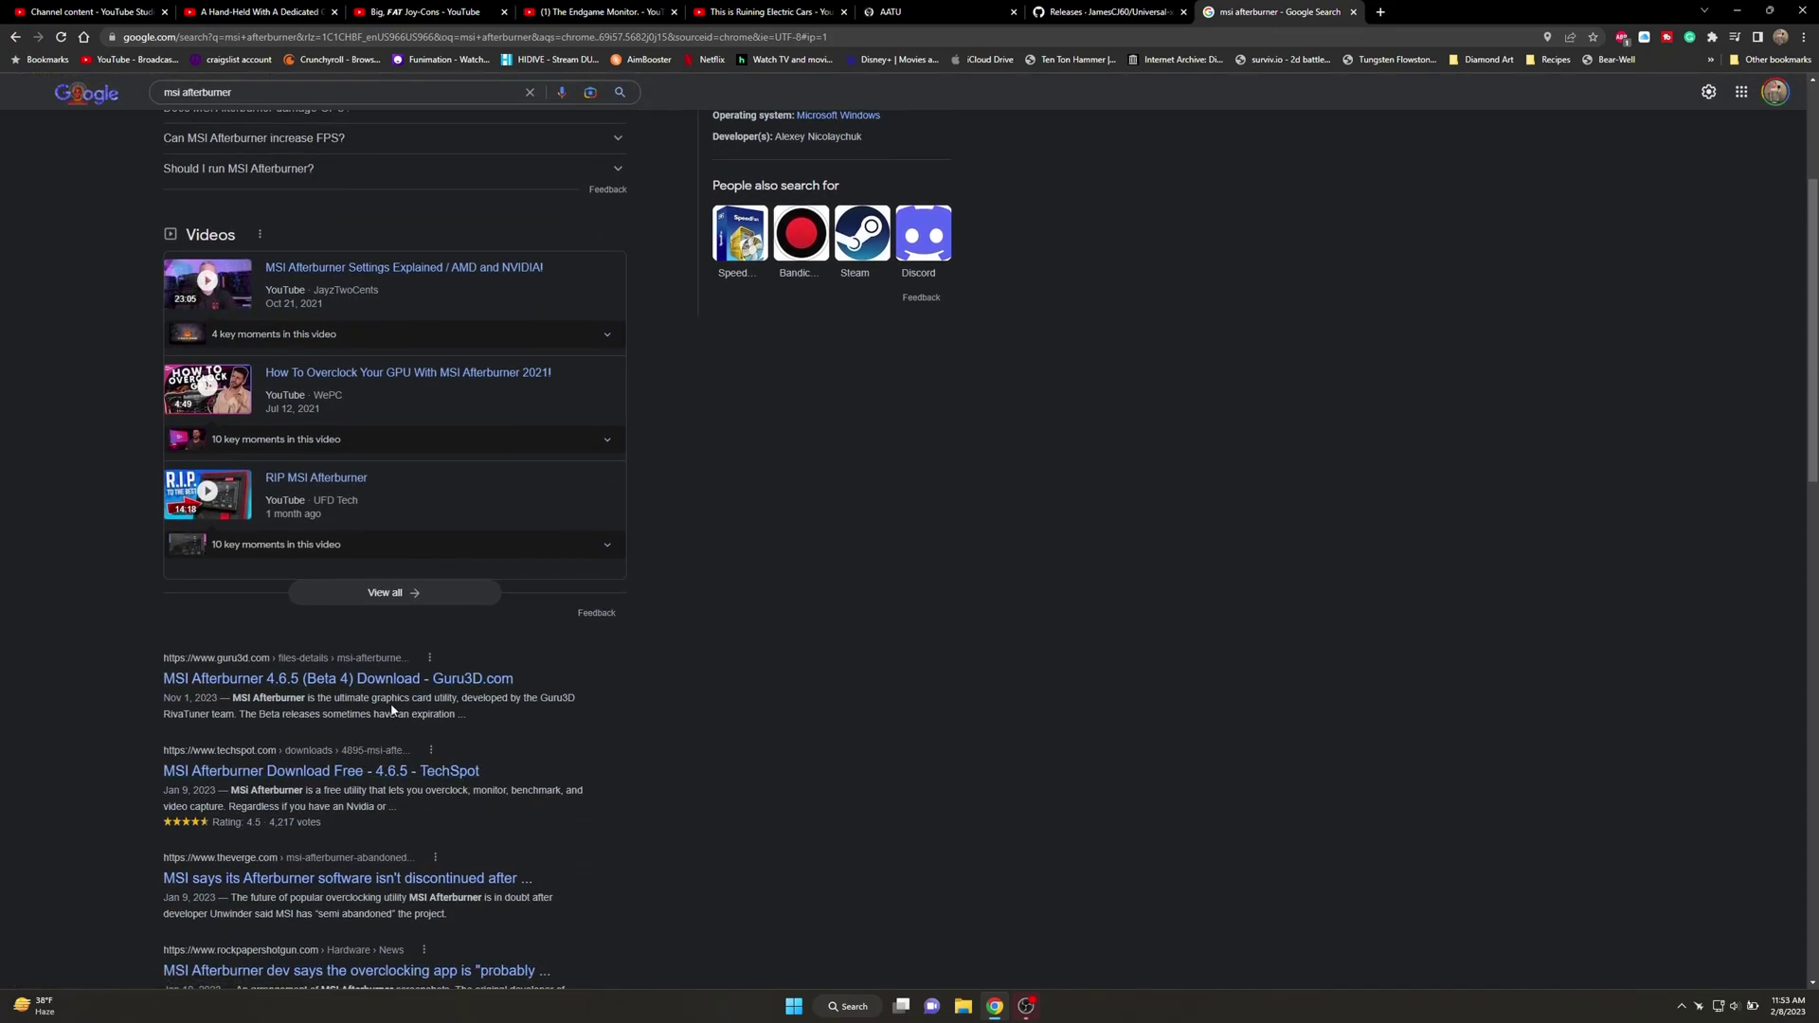
{"action": "scroll", "coordinate": [775, 686], "scroll_direction": "up", "scroll_amount": 3}
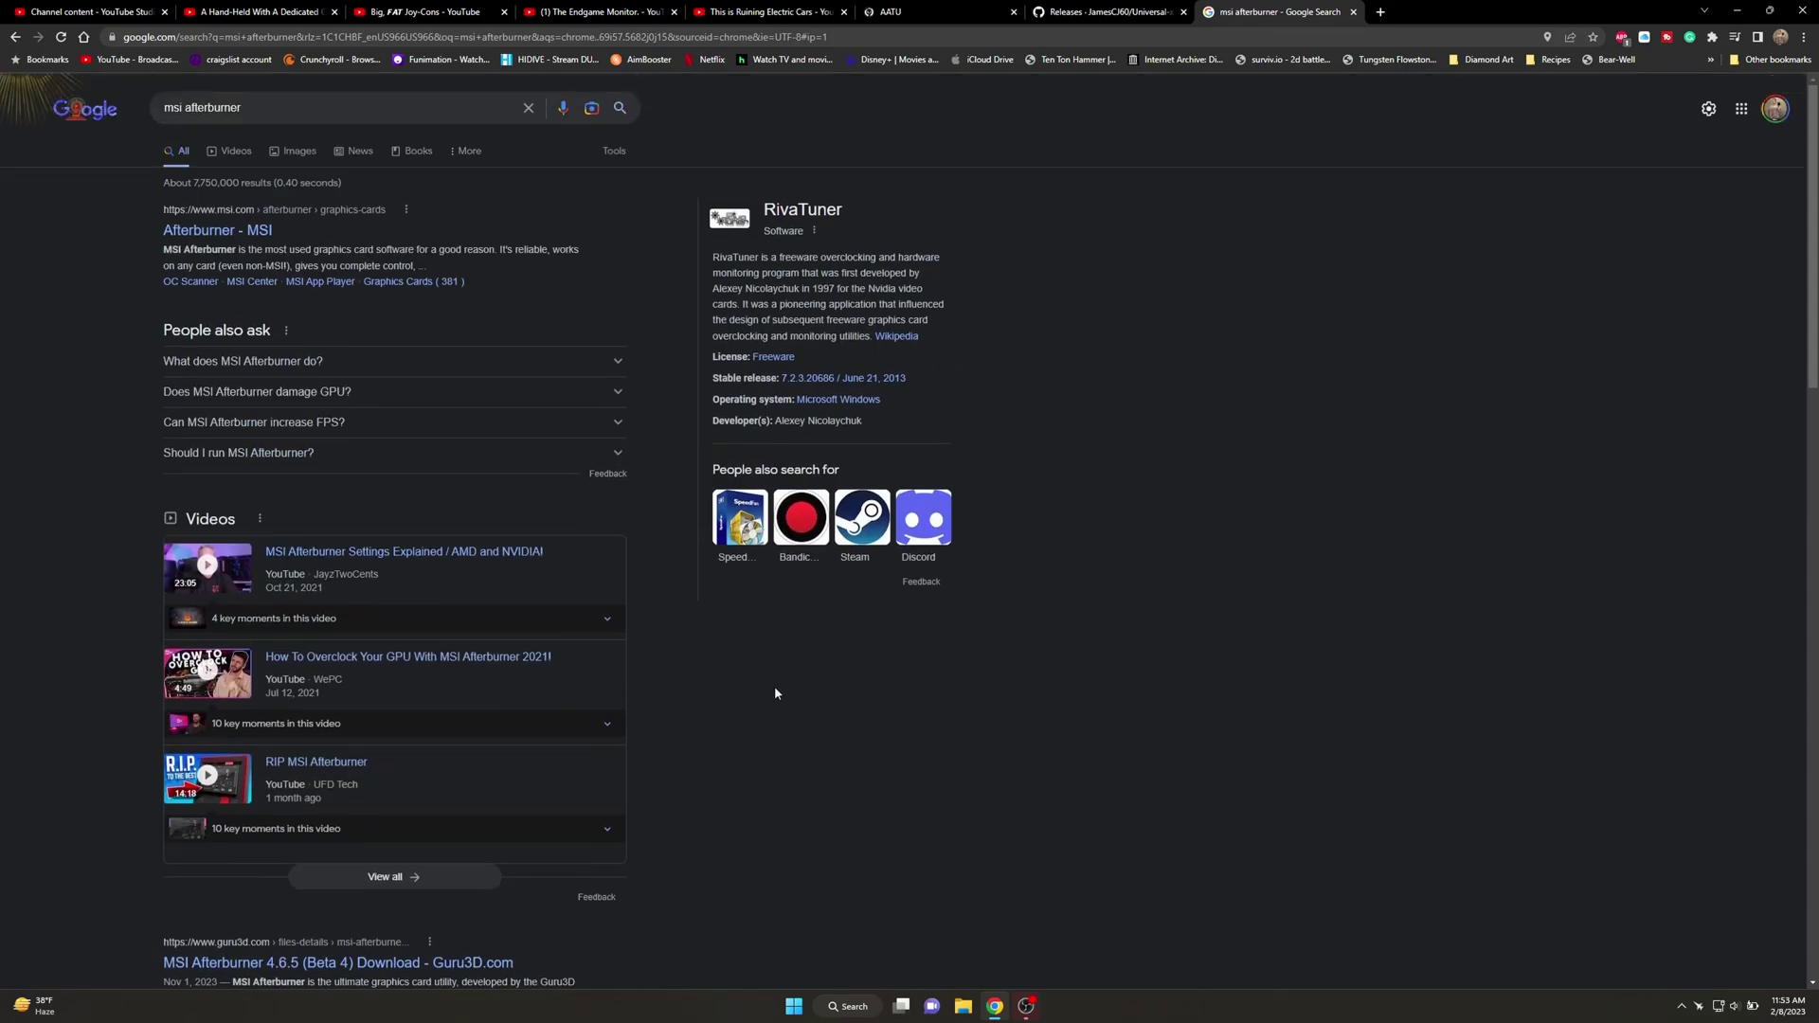
{"action": "left_click", "coordinate": [213, 232]}
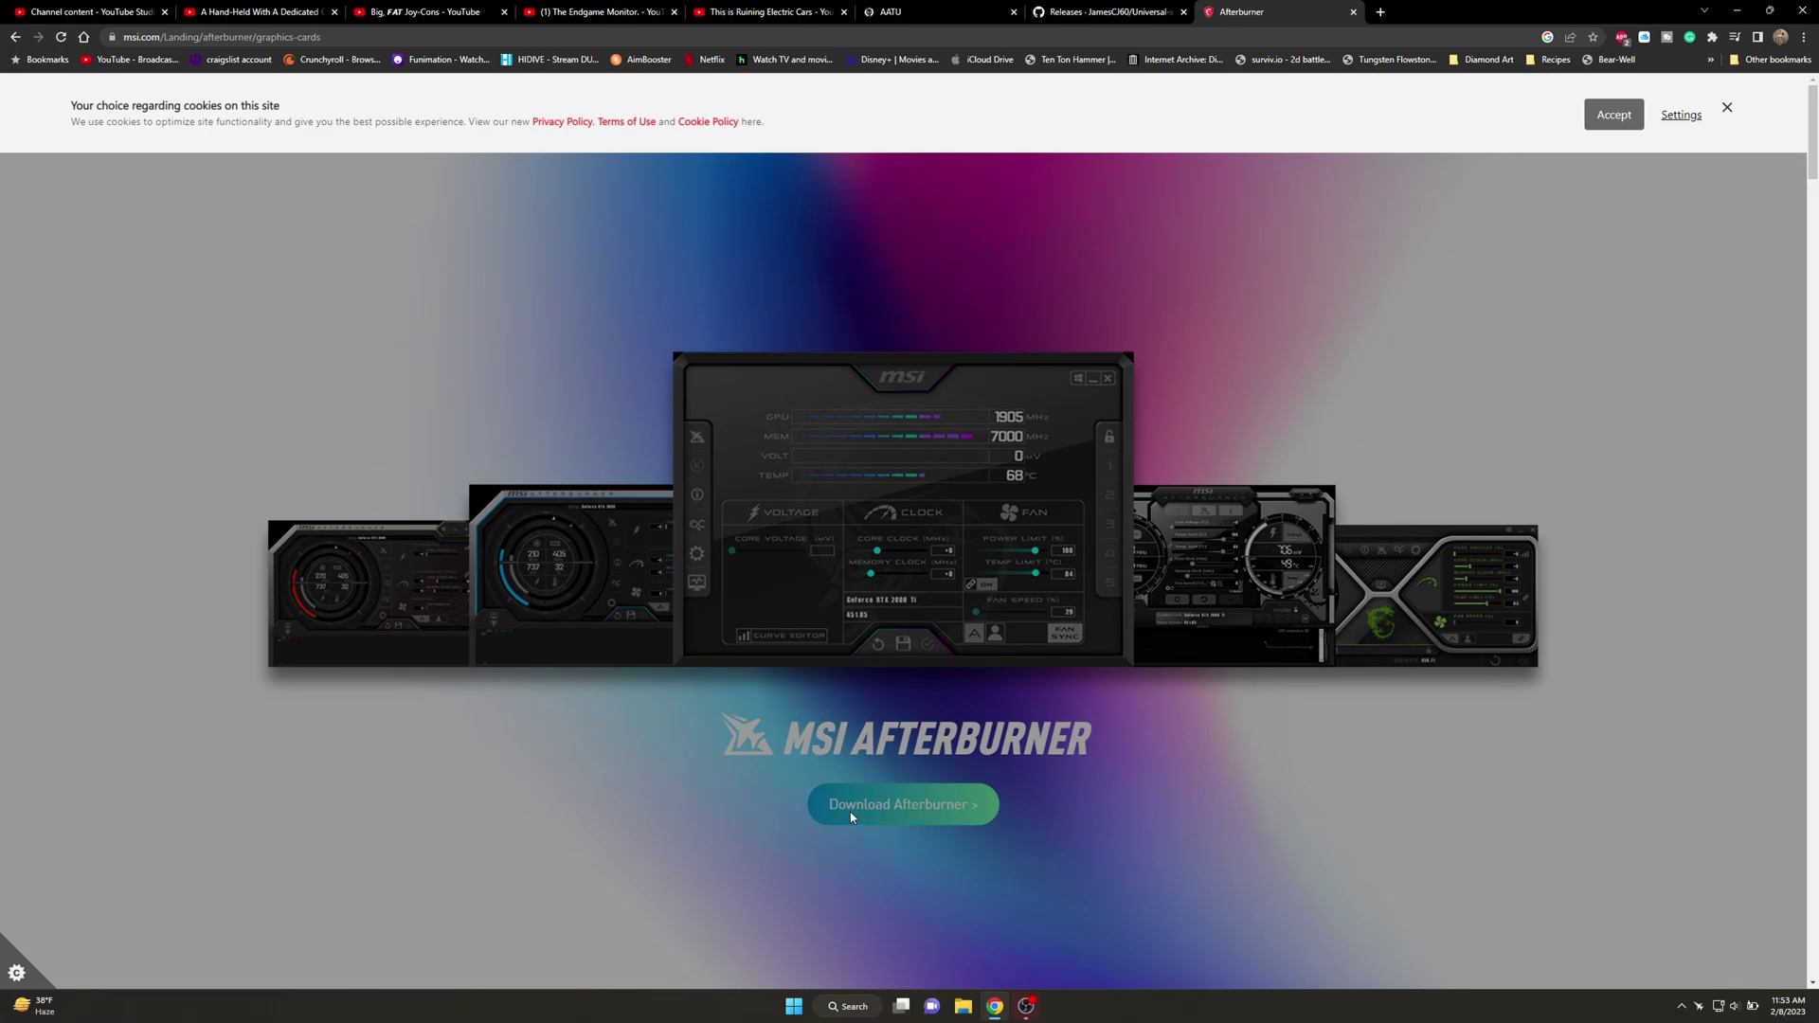
Dismiss the cookie consent notice on the MSI Afterburner page
{"action": "left_click", "coordinate": [1726, 110]}
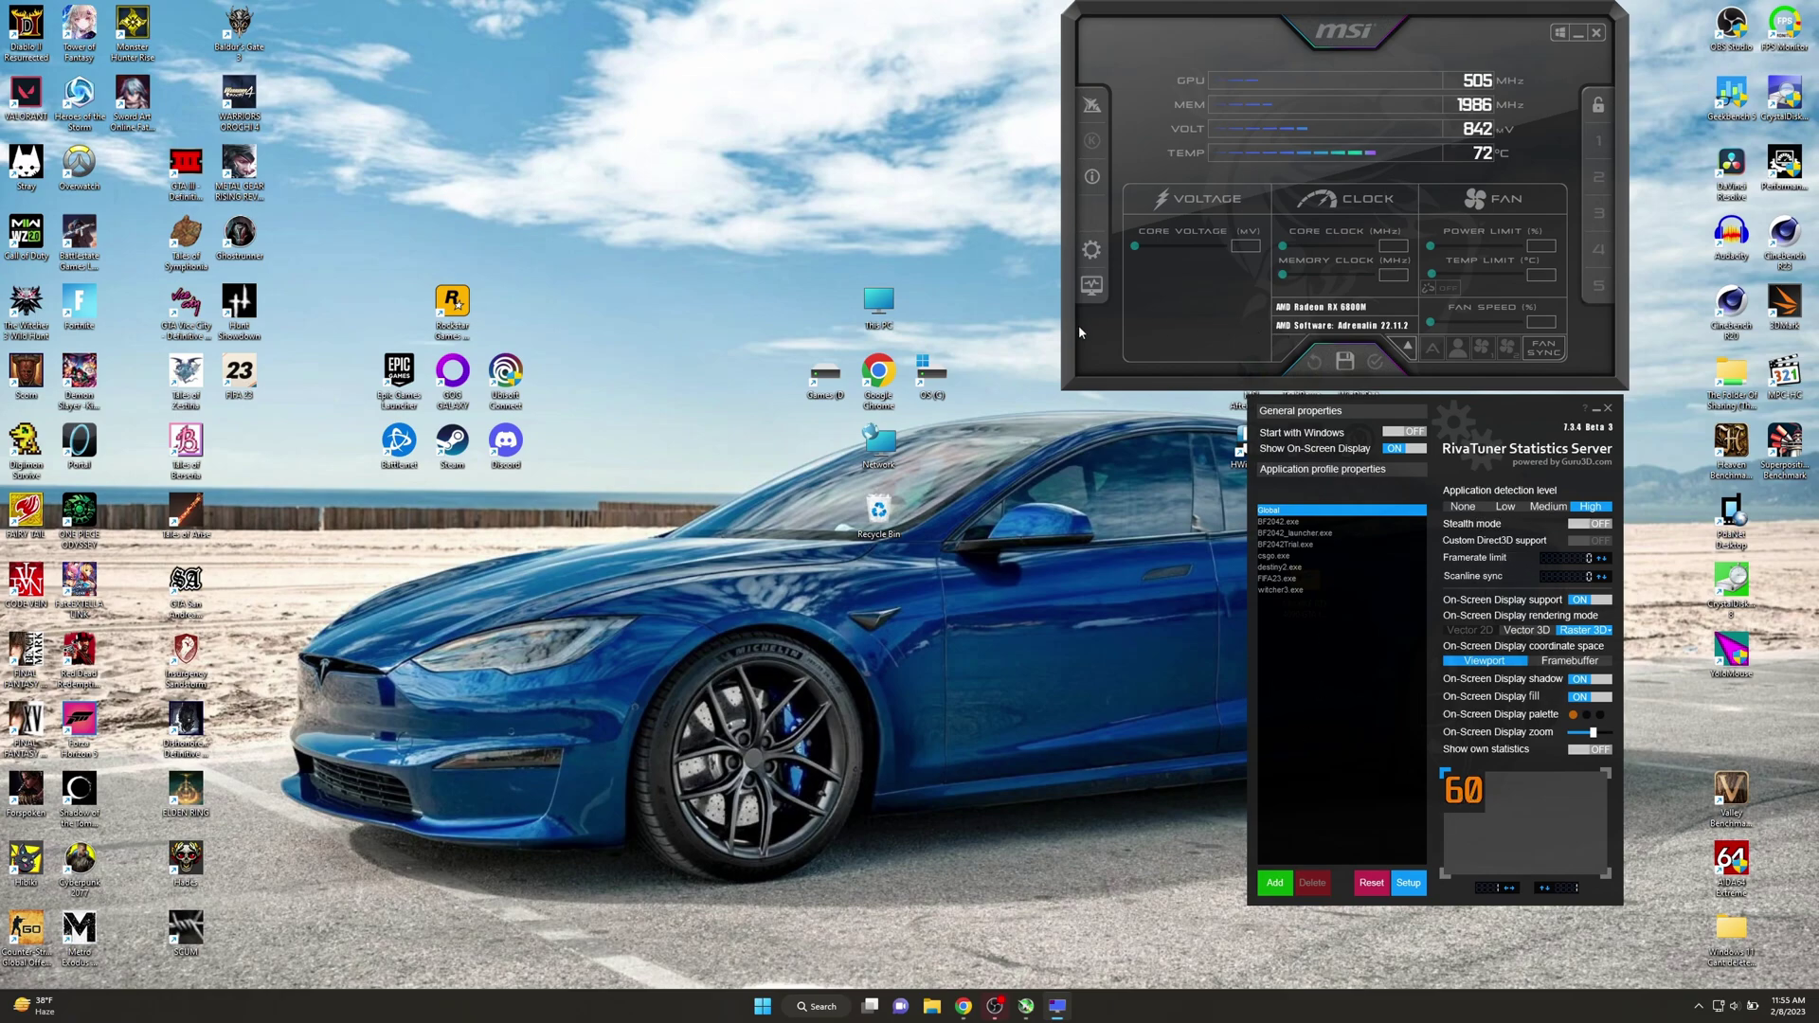
Open MSI Afterburner Properties from the settings gear
{"action": "left_click", "coordinate": [1092, 250]}
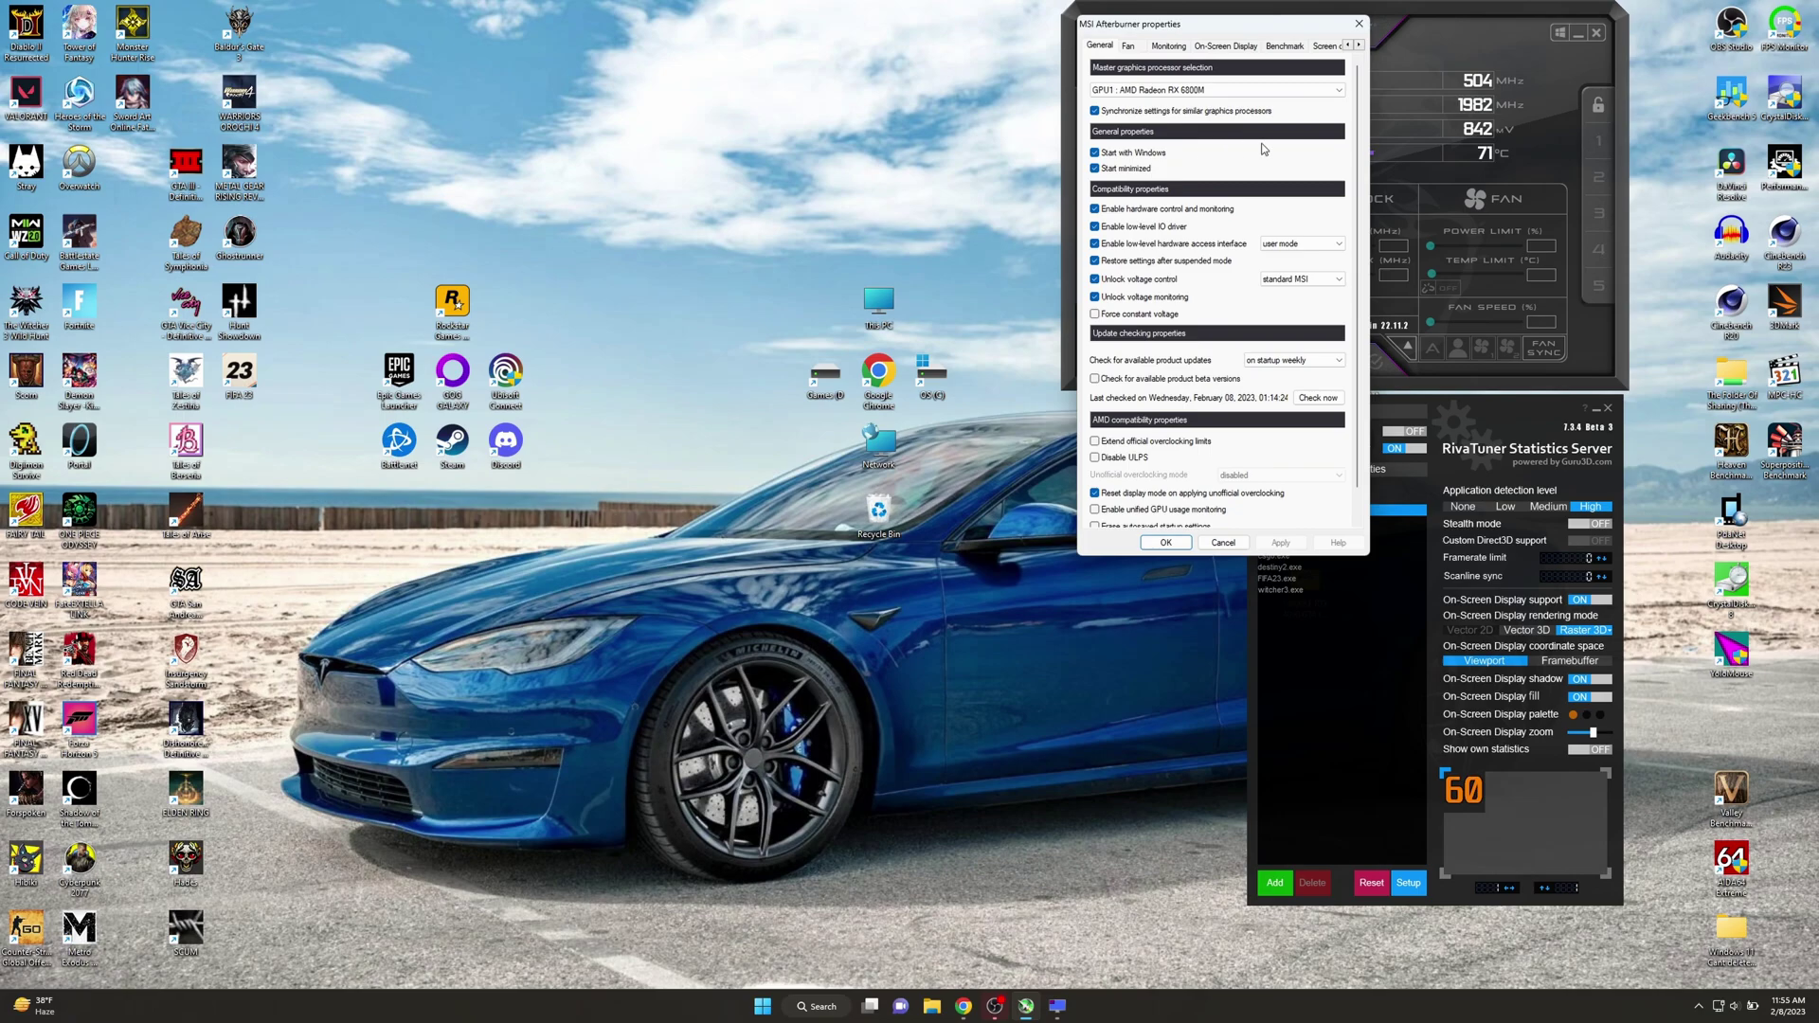
On the Monitoring tab, activate the GPU1 usage and GPU2 usage graphs
{"action": "left_click", "coordinate": [1167, 48]}
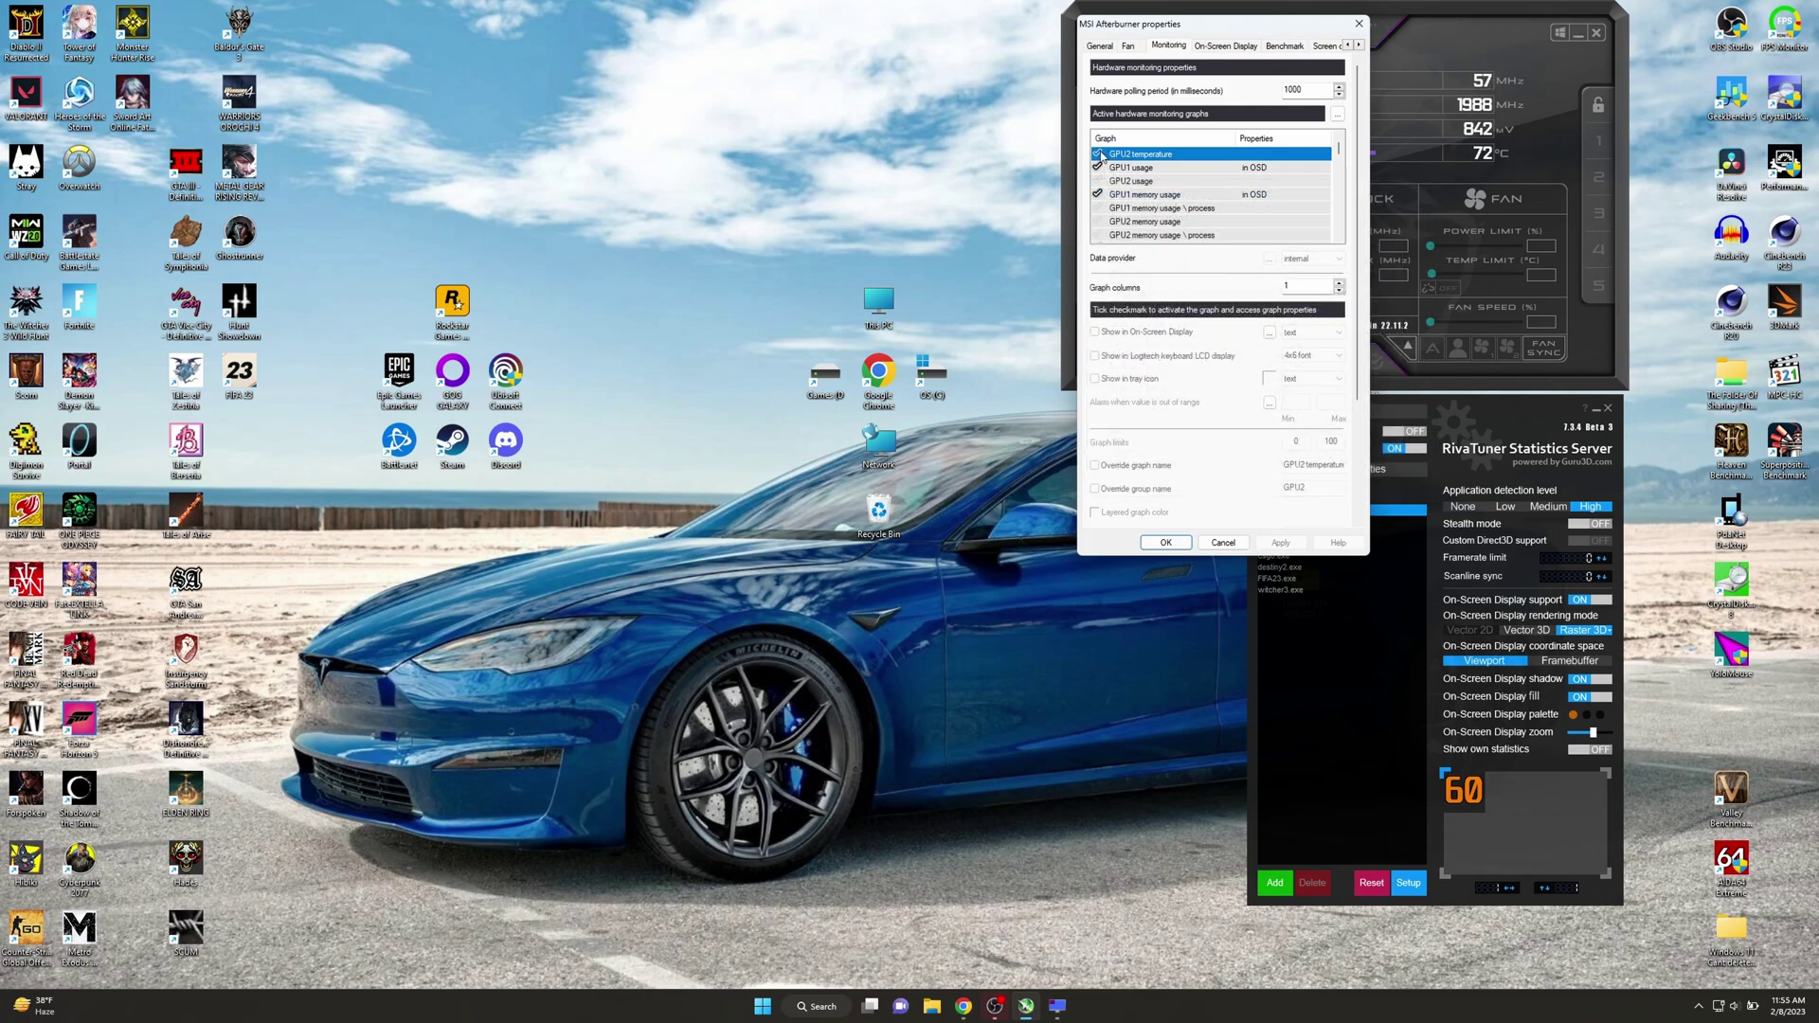
{"action": "left_click", "coordinate": [1098, 167]}
{"action": "left_click", "coordinate": [1097, 180]}
Turn GPU2 usage's on-screen display back off and deactivate the GPU2 usage graph
{"action": "left_click", "coordinate": [1133, 181]}
{"action": "left_click", "coordinate": [1123, 333]}
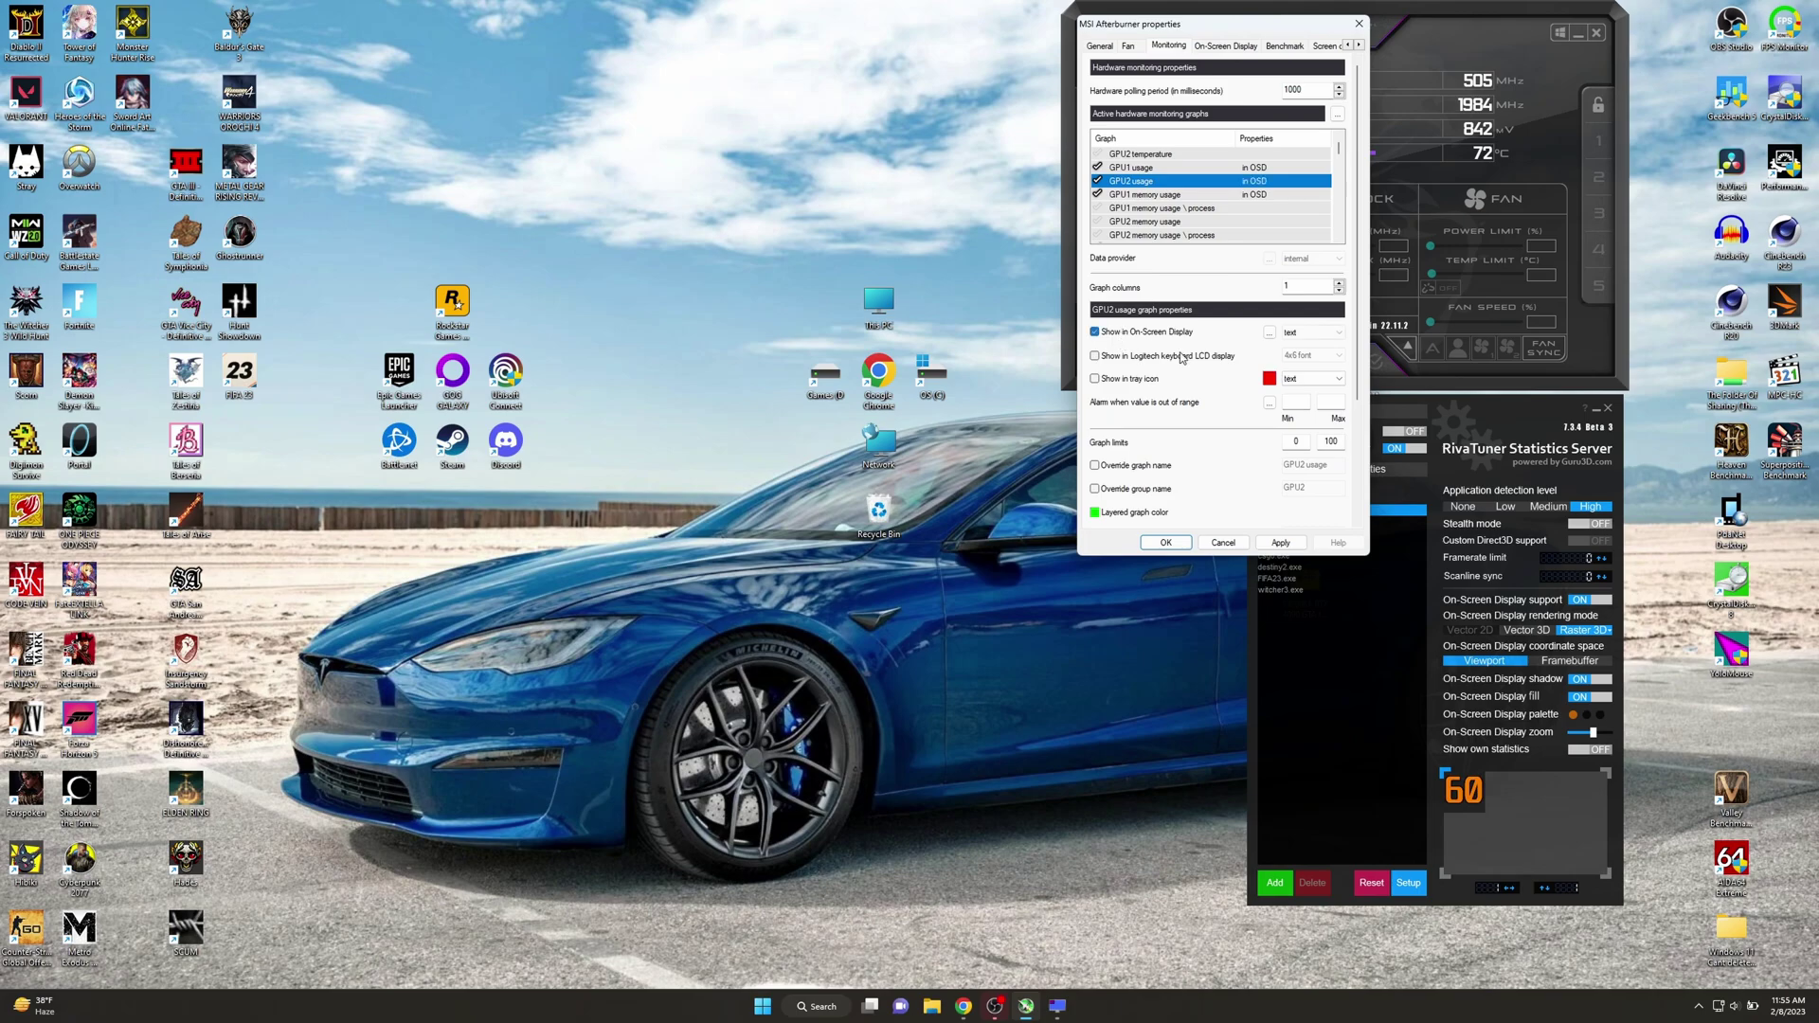
{"action": "left_click", "coordinate": [1123, 333]}
{"action": "left_click", "coordinate": [1097, 181]}
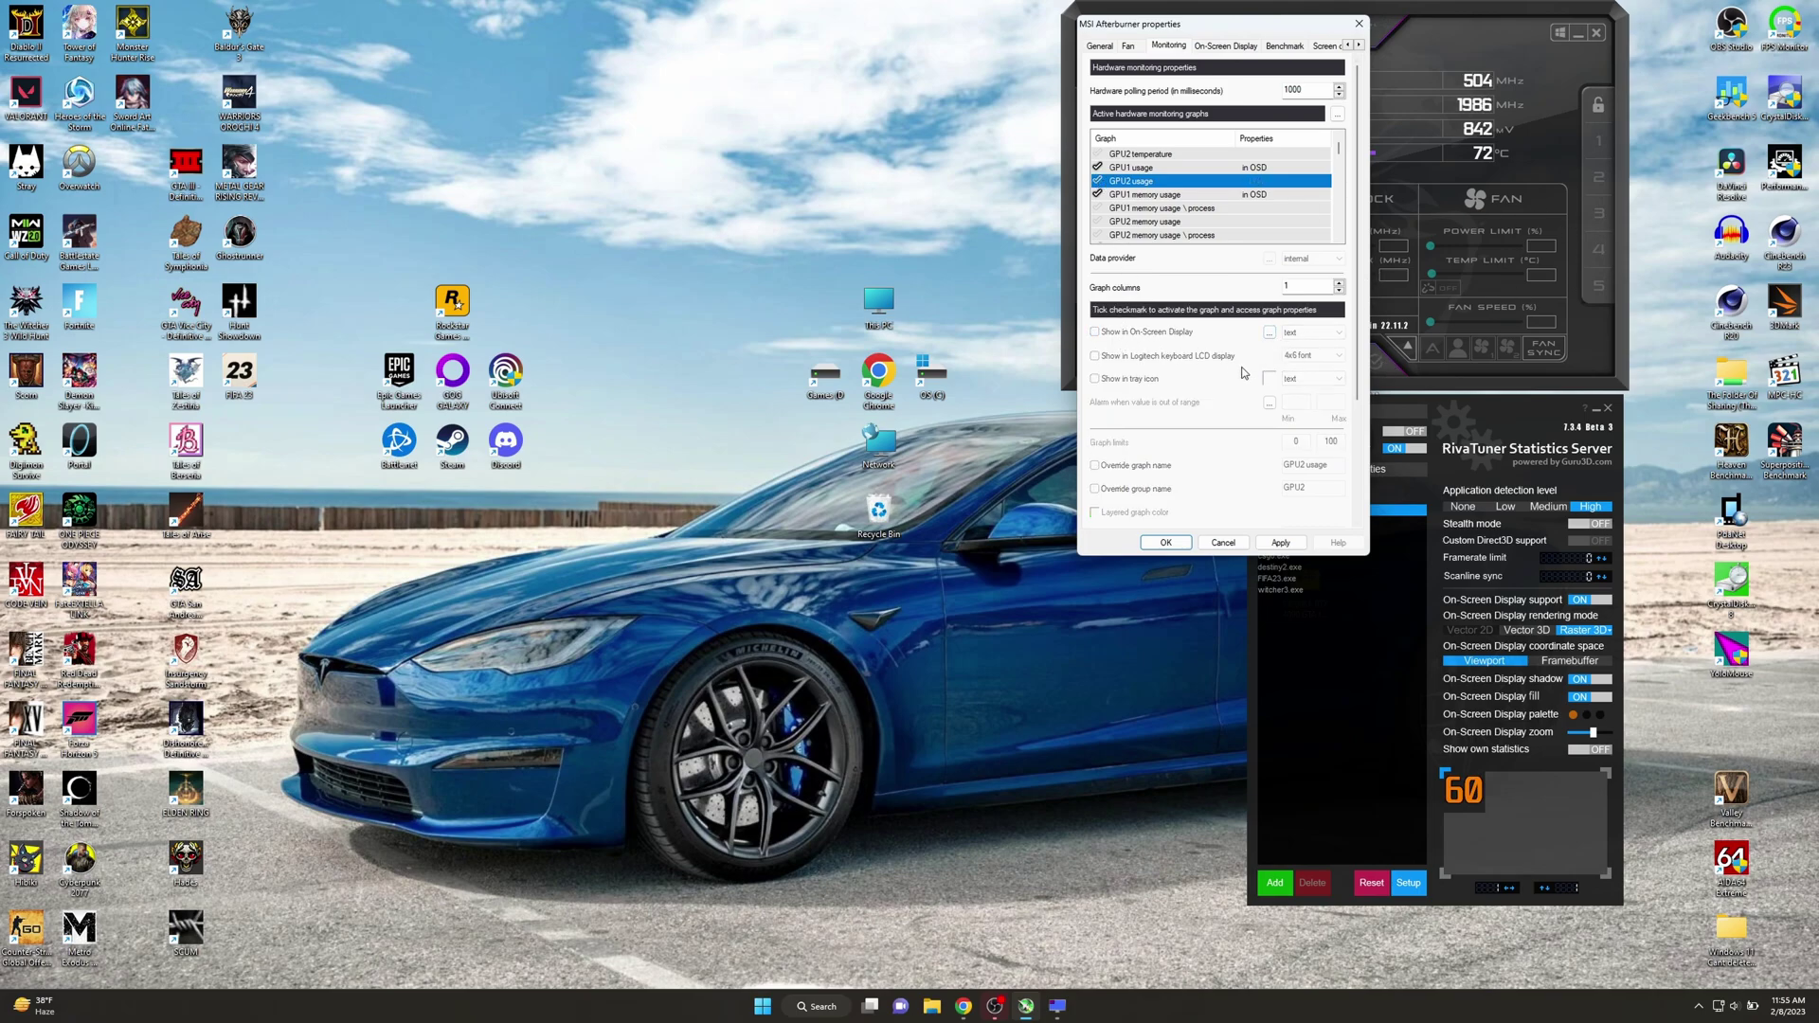
{"action": "scroll", "coordinate": [1145, 180], "scroll_direction": "down", "scroll_amount": 2}
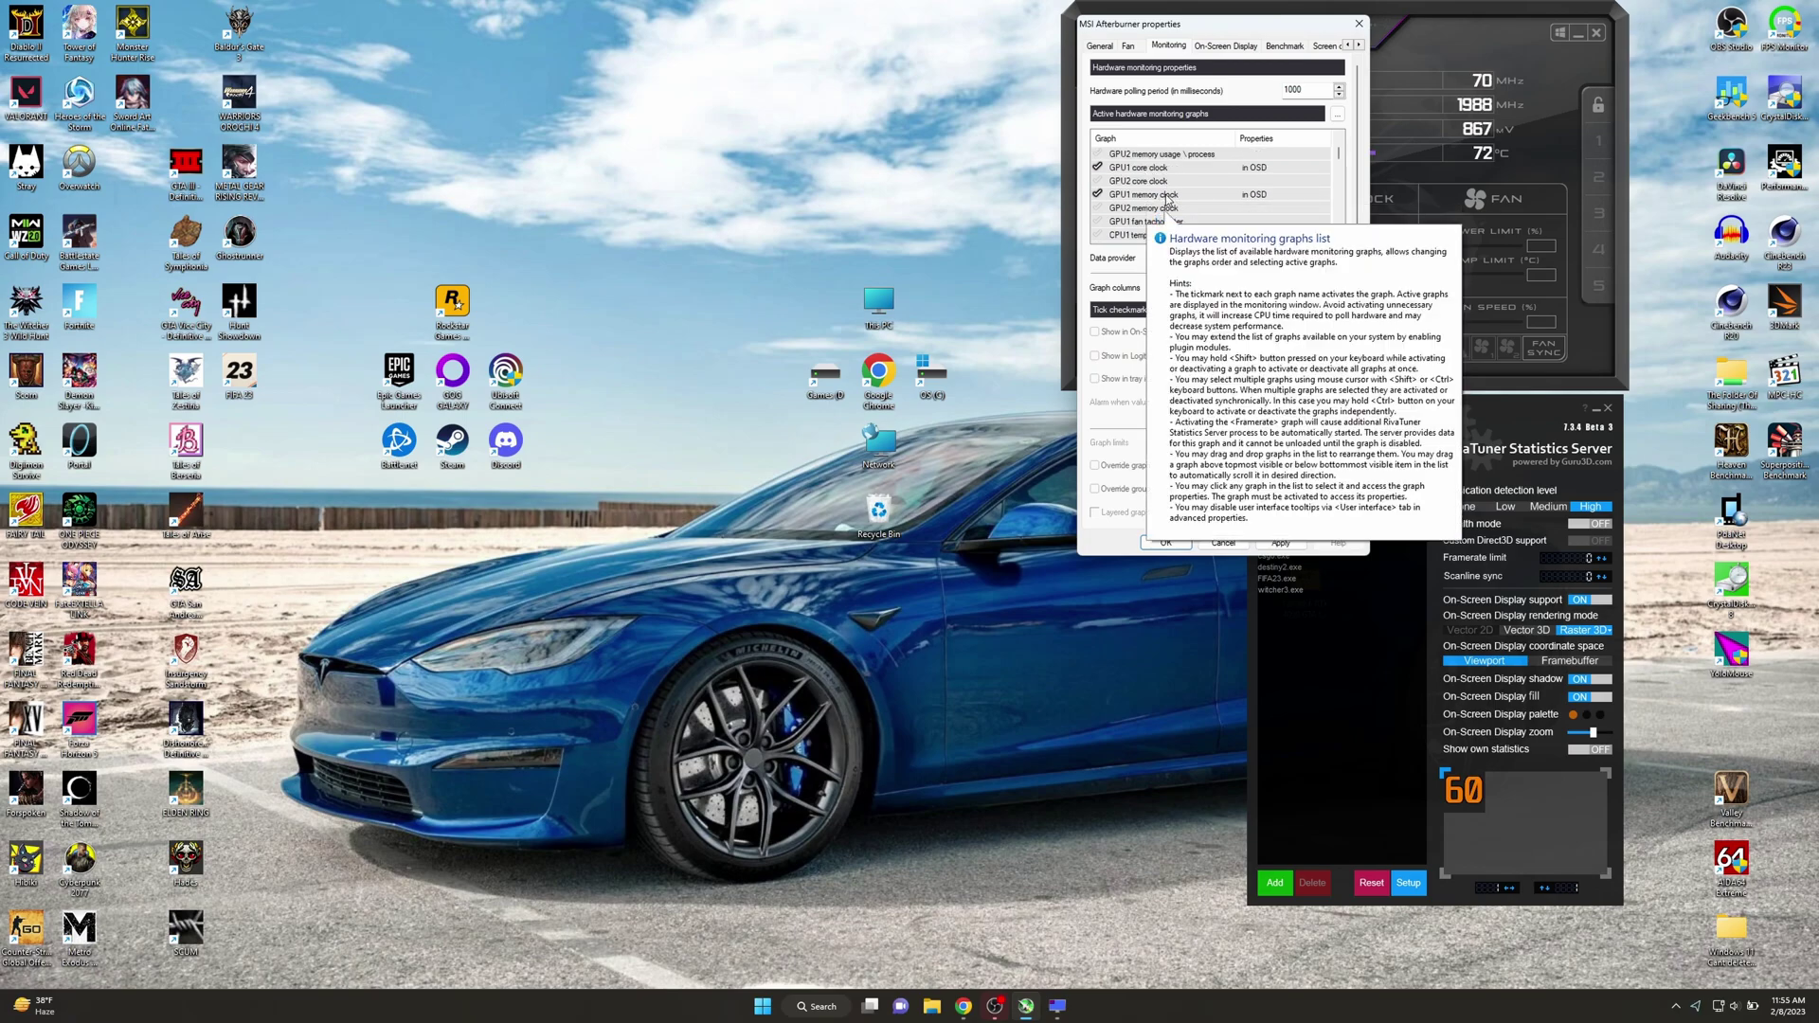
{"action": "scroll", "coordinate": [1166, 198], "scroll_direction": "down", "scroll_amount": 1}
{"action": "scroll", "coordinate": [1185, 202], "scroll_direction": "down", "scroll_amount": 4}
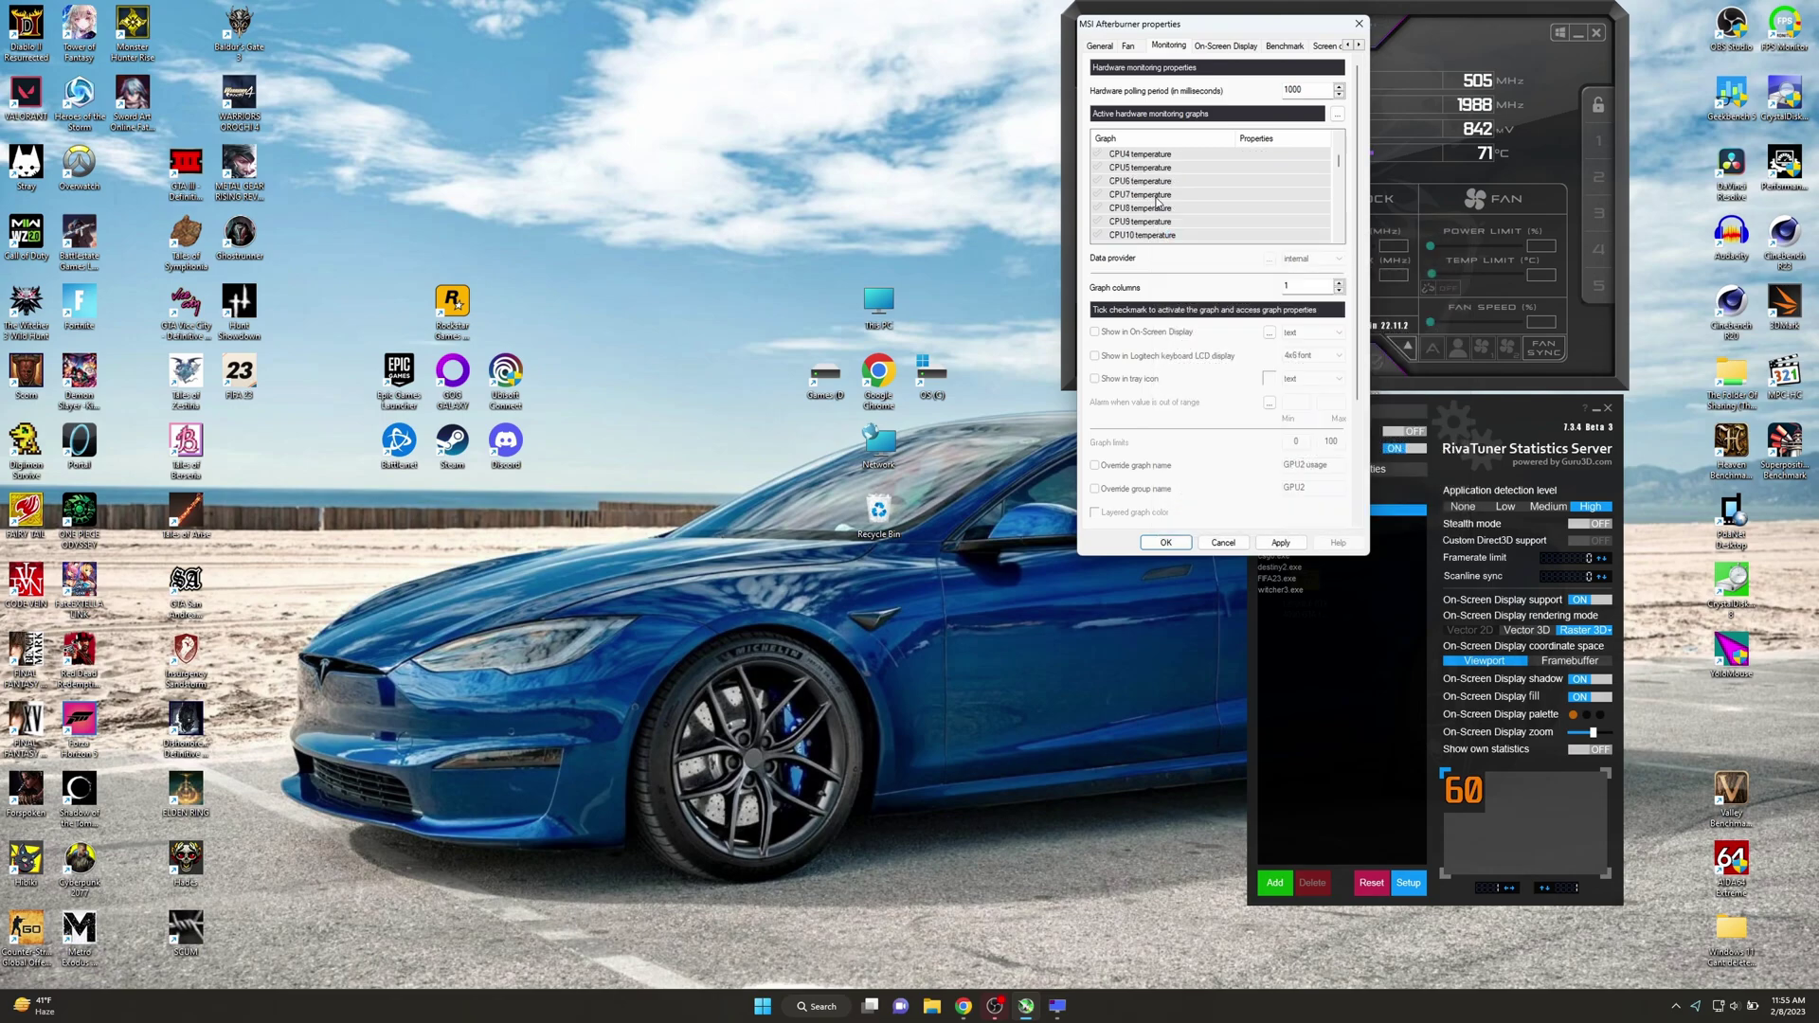
{"action": "scroll", "coordinate": [1204, 207], "scroll_direction": "down", "scroll_amount": 1}
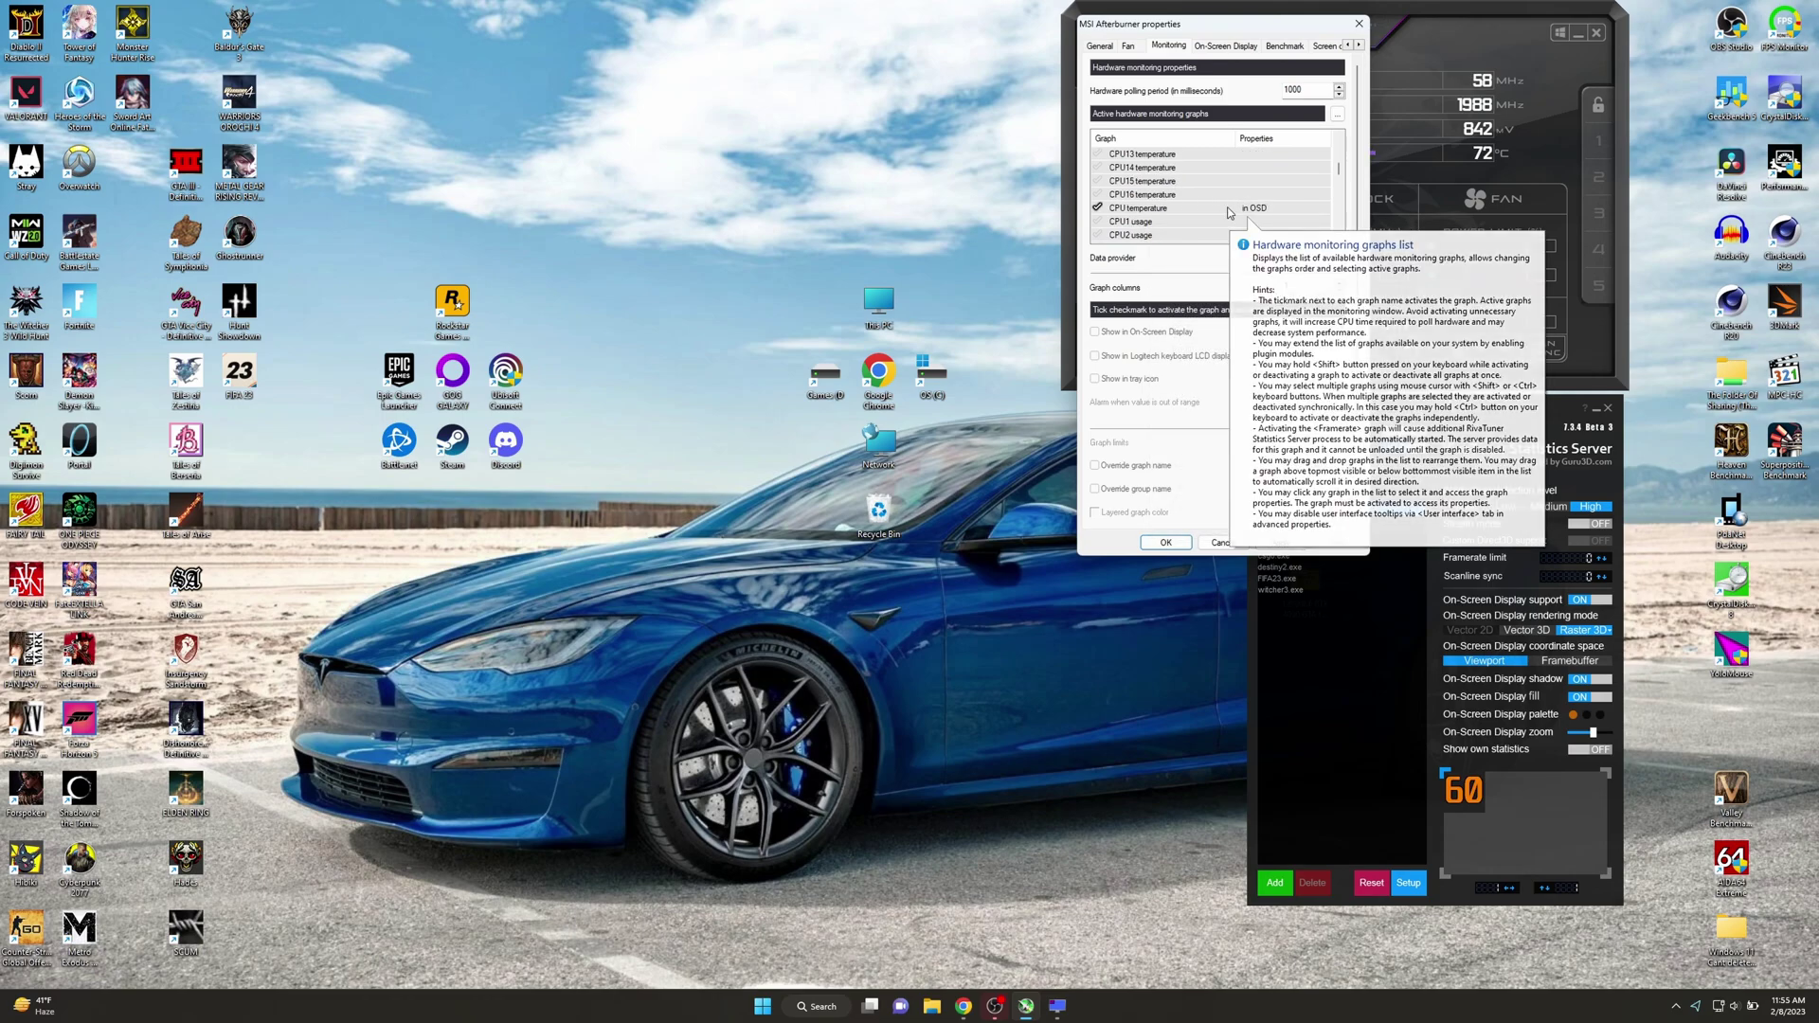
{"action": "scroll", "coordinate": [1204, 208], "scroll_direction": "down", "scroll_amount": 3}
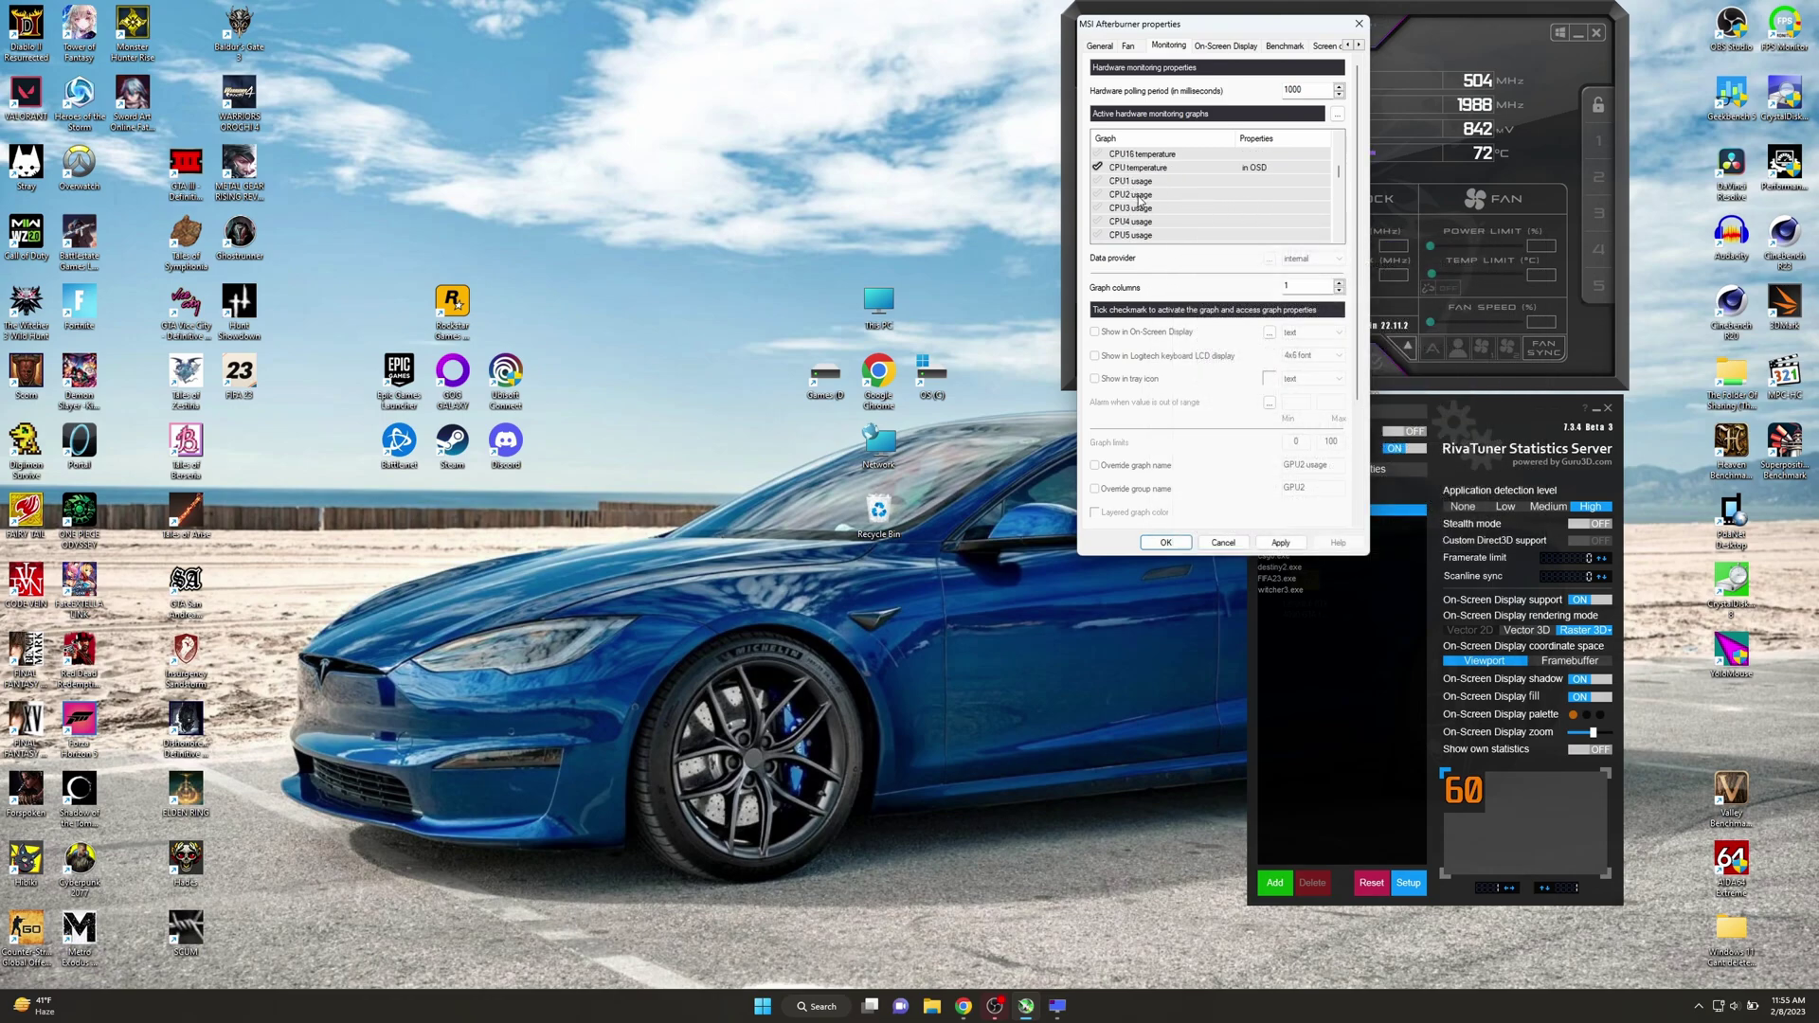
{"action": "scroll", "coordinate": [1197, 193], "scroll_direction": "down", "scroll_amount": 3}
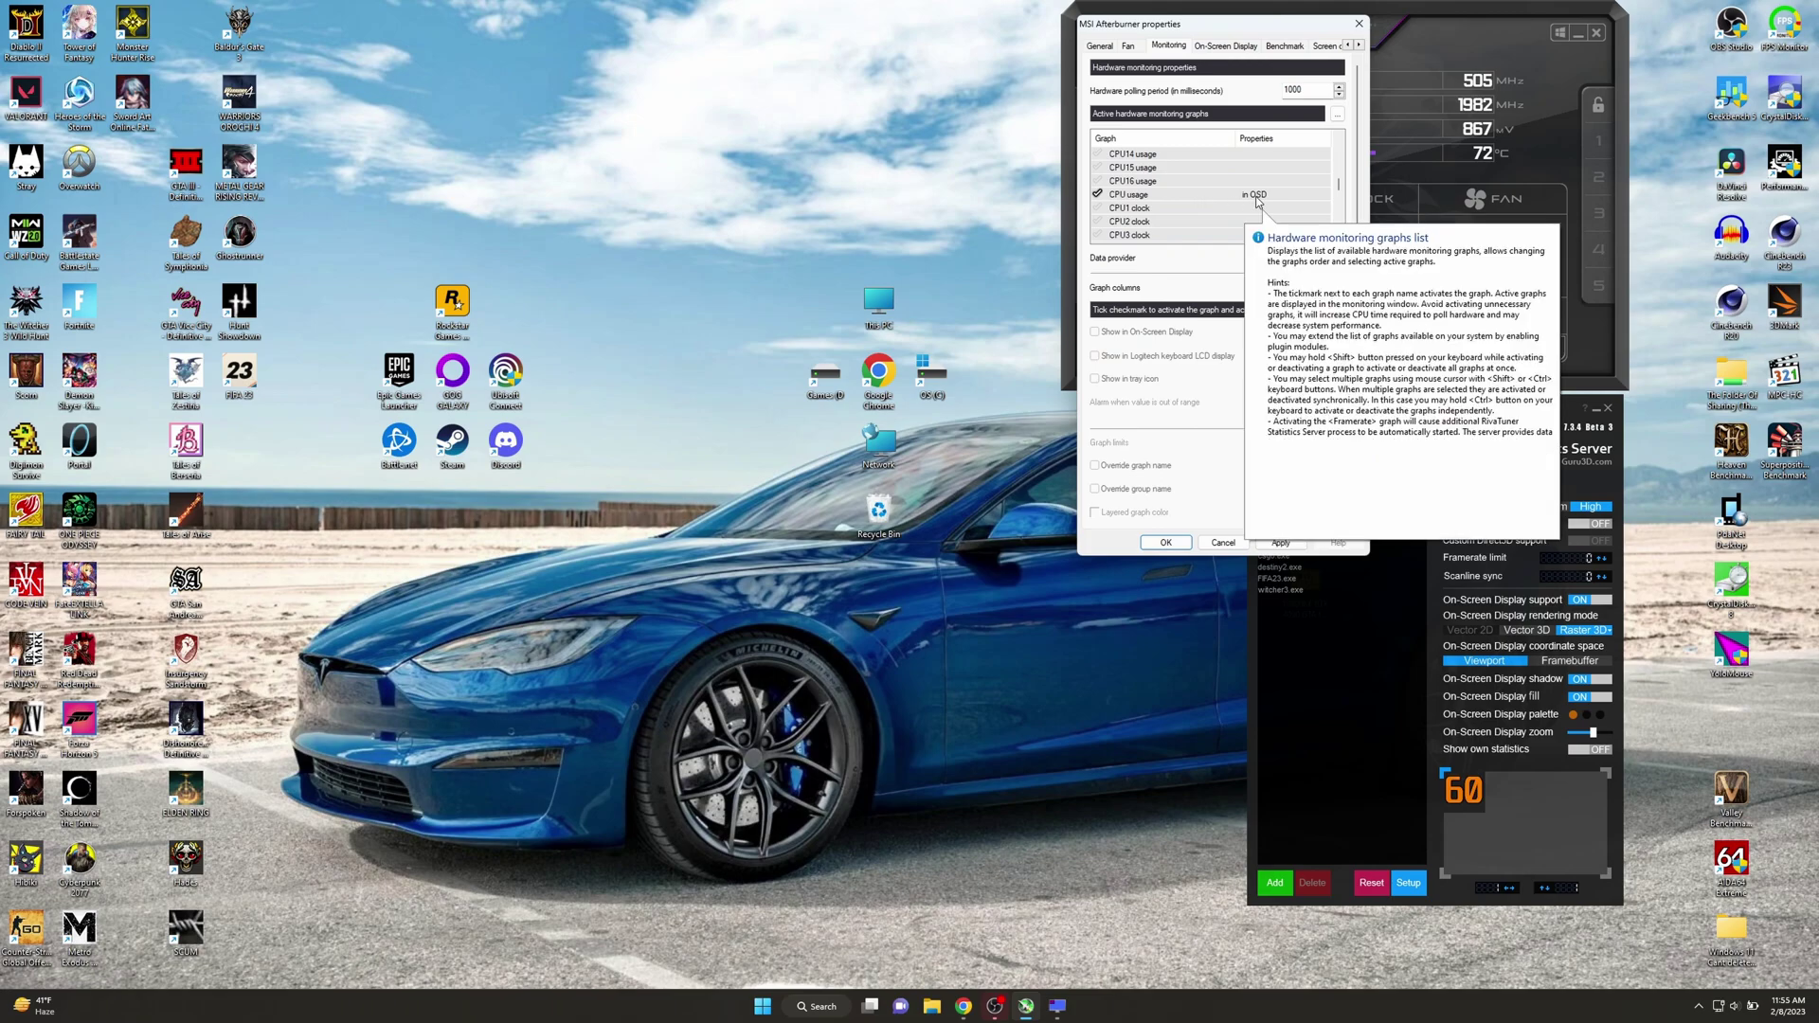
{"action": "scroll", "coordinate": [1163, 211], "scroll_direction": "down", "scroll_amount": 1}
{"action": "scroll", "coordinate": [1180, 201], "scroll_direction": "down", "scroll_amount": 3}
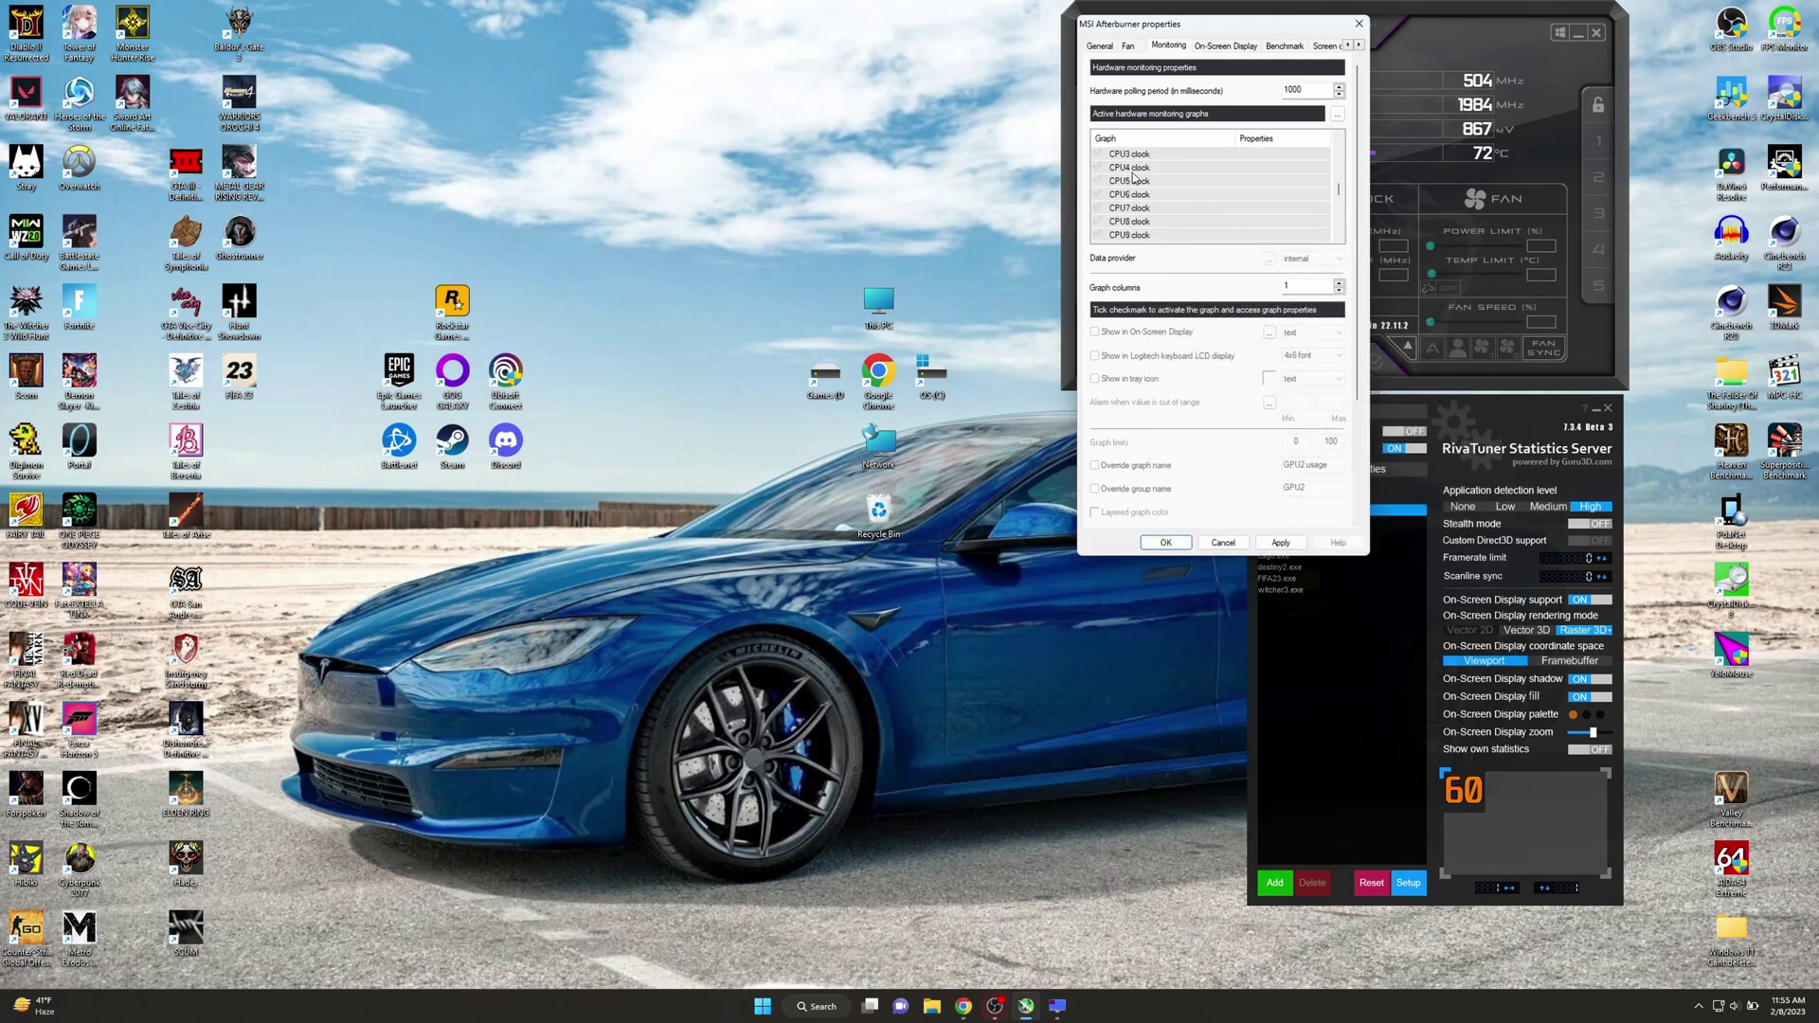
{"action": "scroll", "coordinate": [1189, 198], "scroll_direction": "down", "scroll_amount": 2}
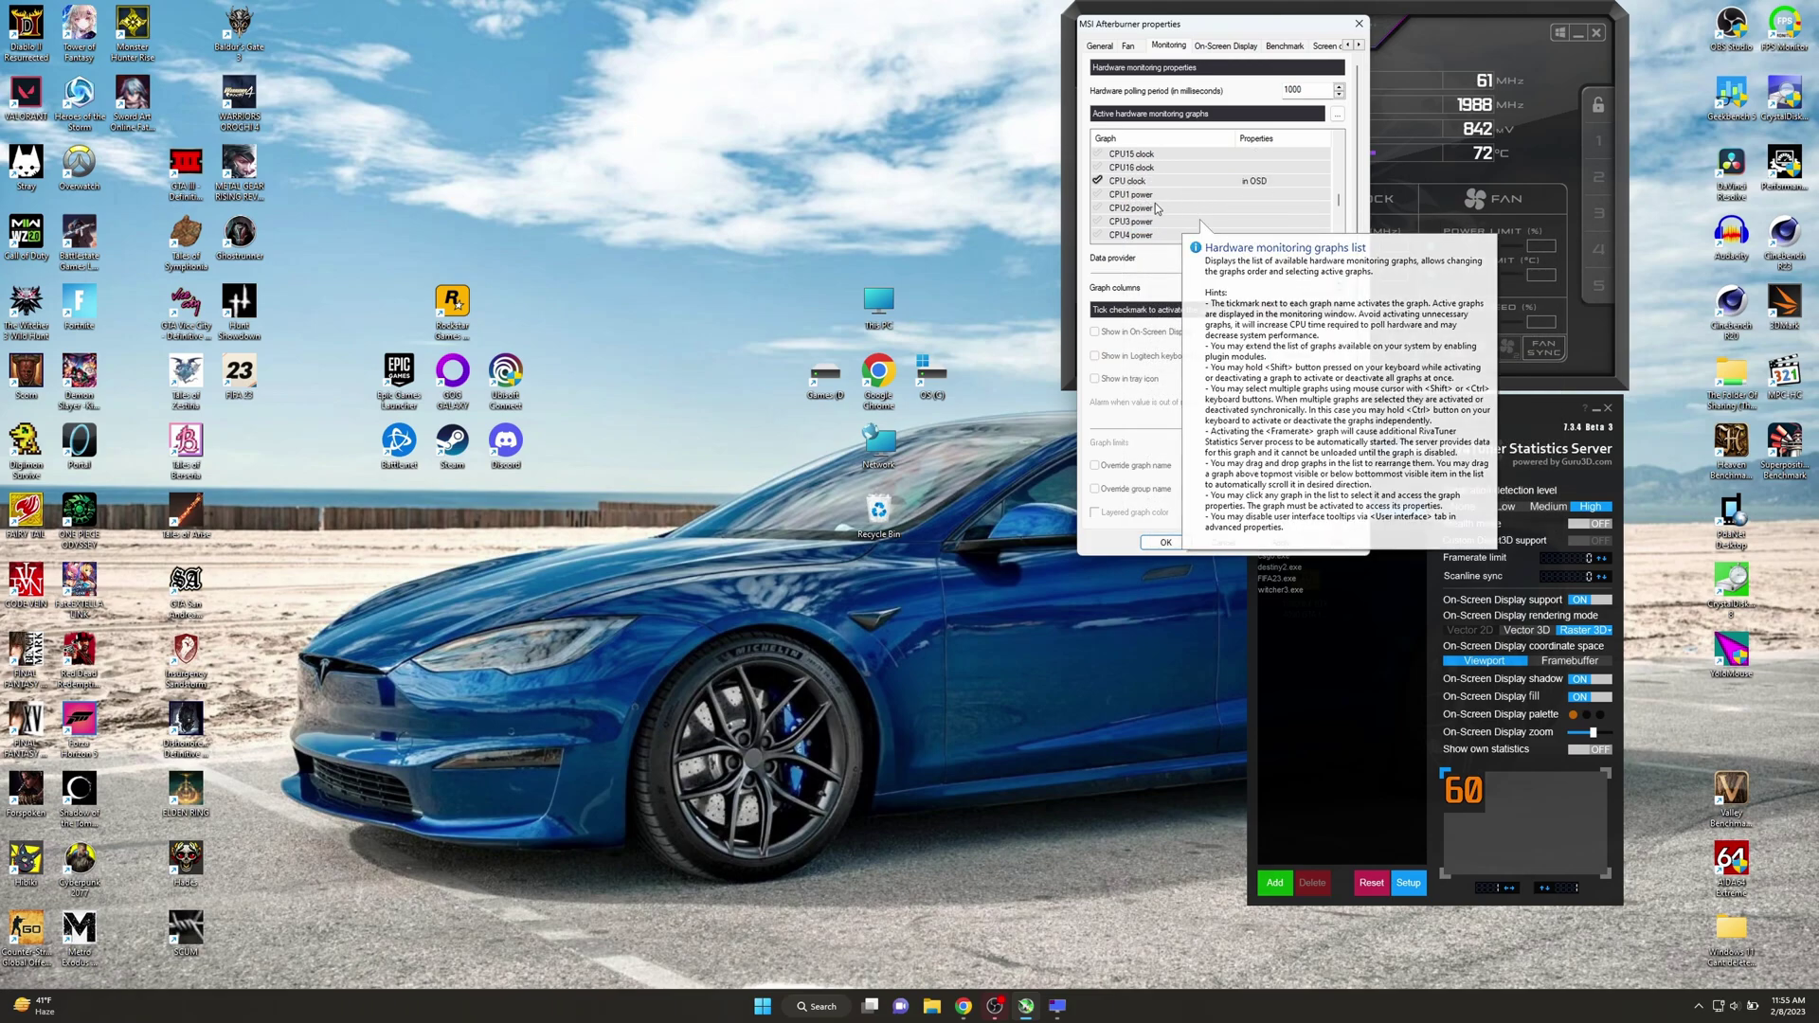
{"action": "scroll", "coordinate": [1217, 191], "scroll_direction": "down", "scroll_amount": 6}
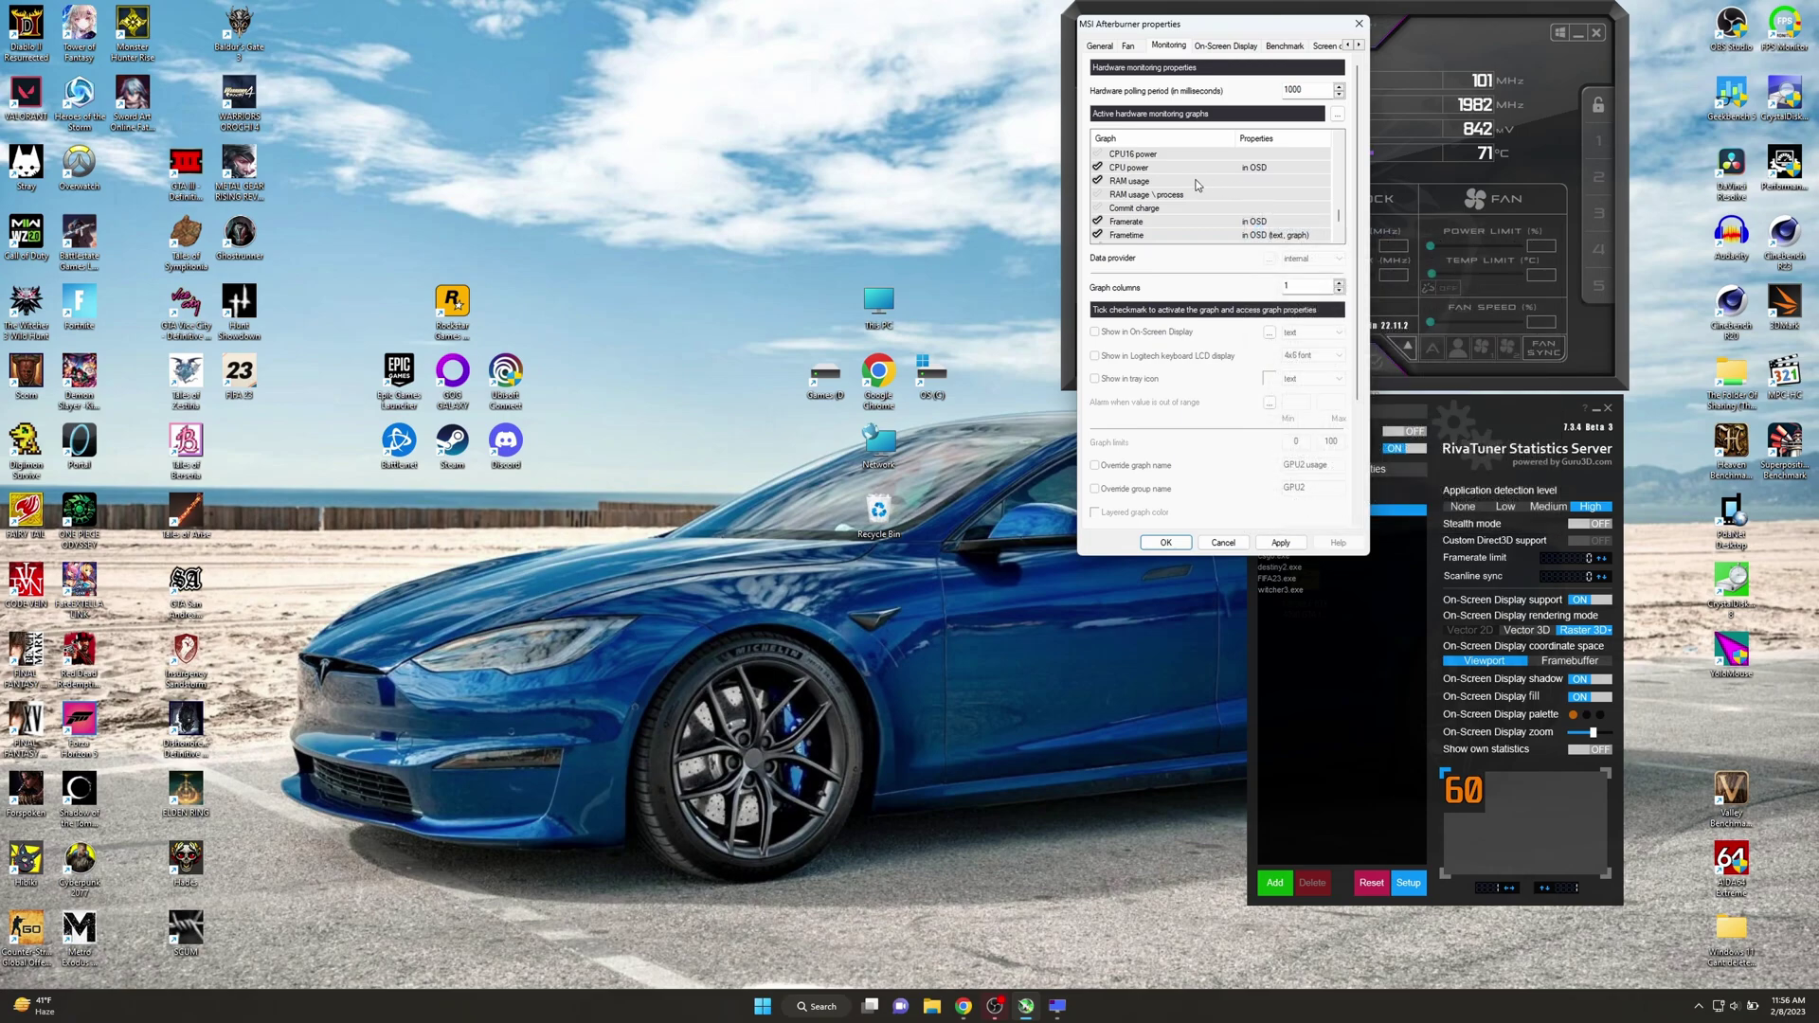
Enable the RAM usage graph and keep Frametime's OSD mode as text and graph
{"action": "left_click", "coordinate": [1098, 181]}
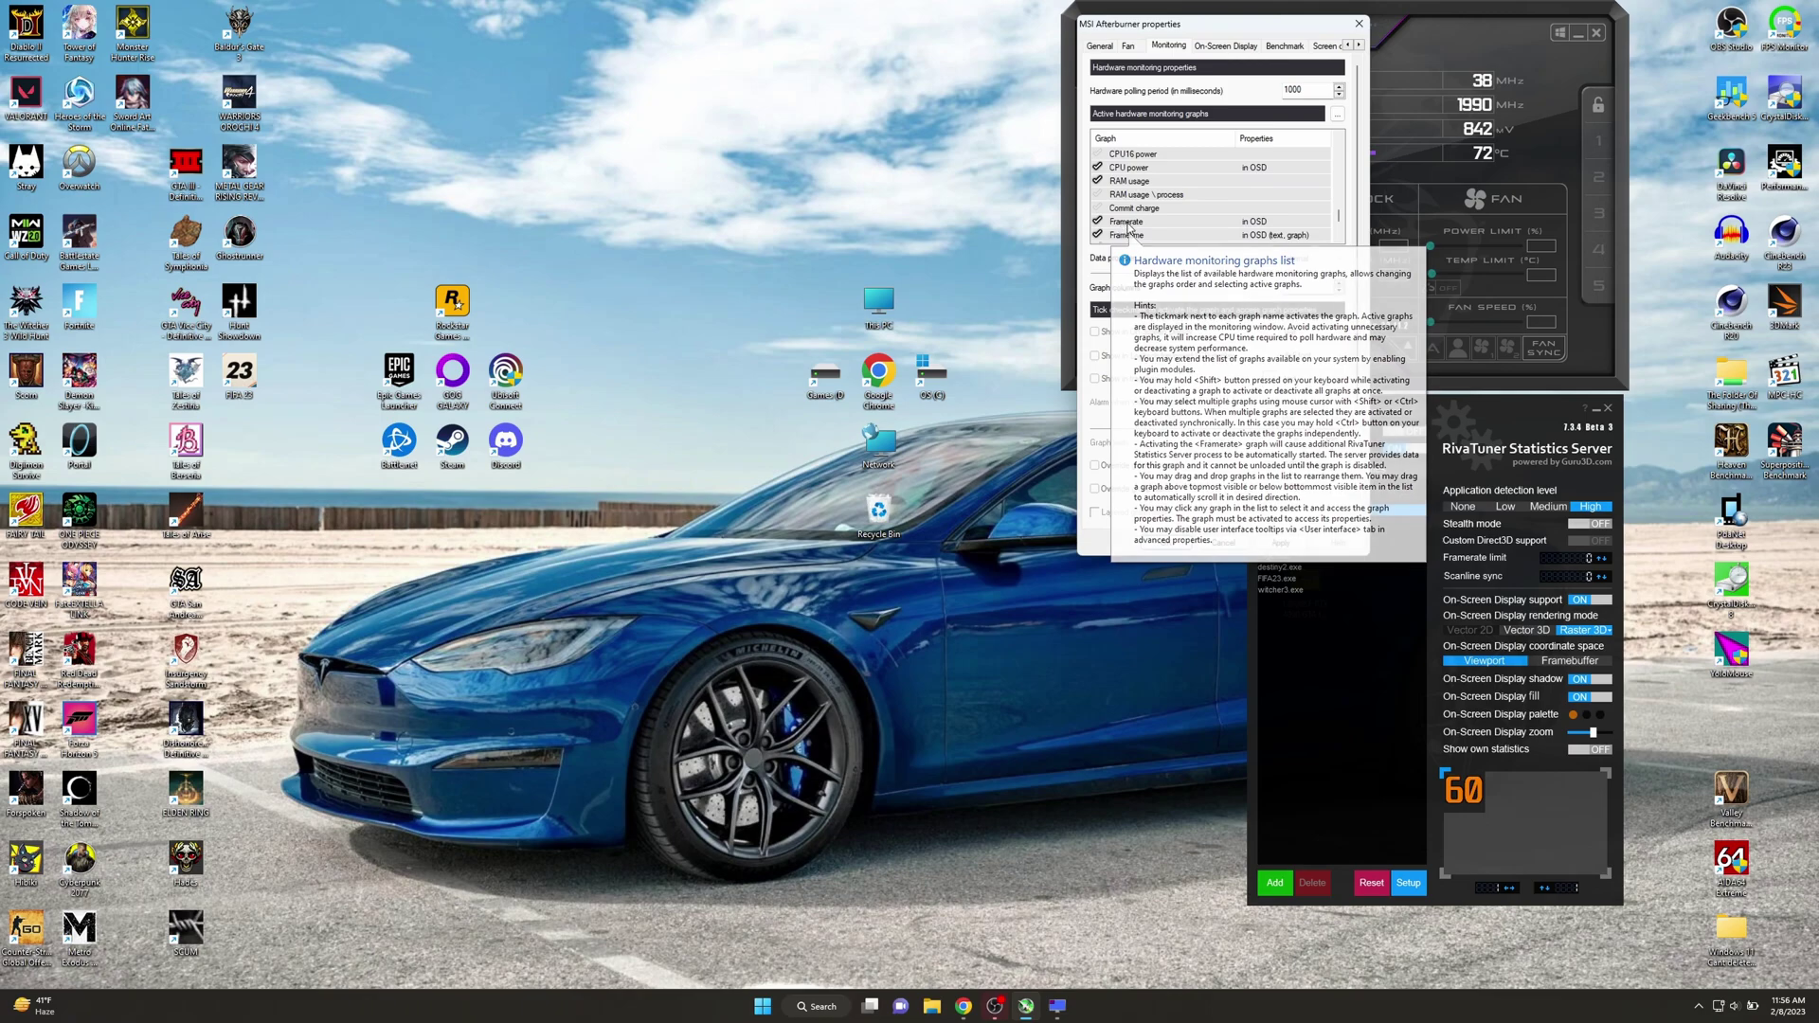
{"action": "scroll", "coordinate": [1126, 182], "scroll_direction": "down", "scroll_amount": 1}
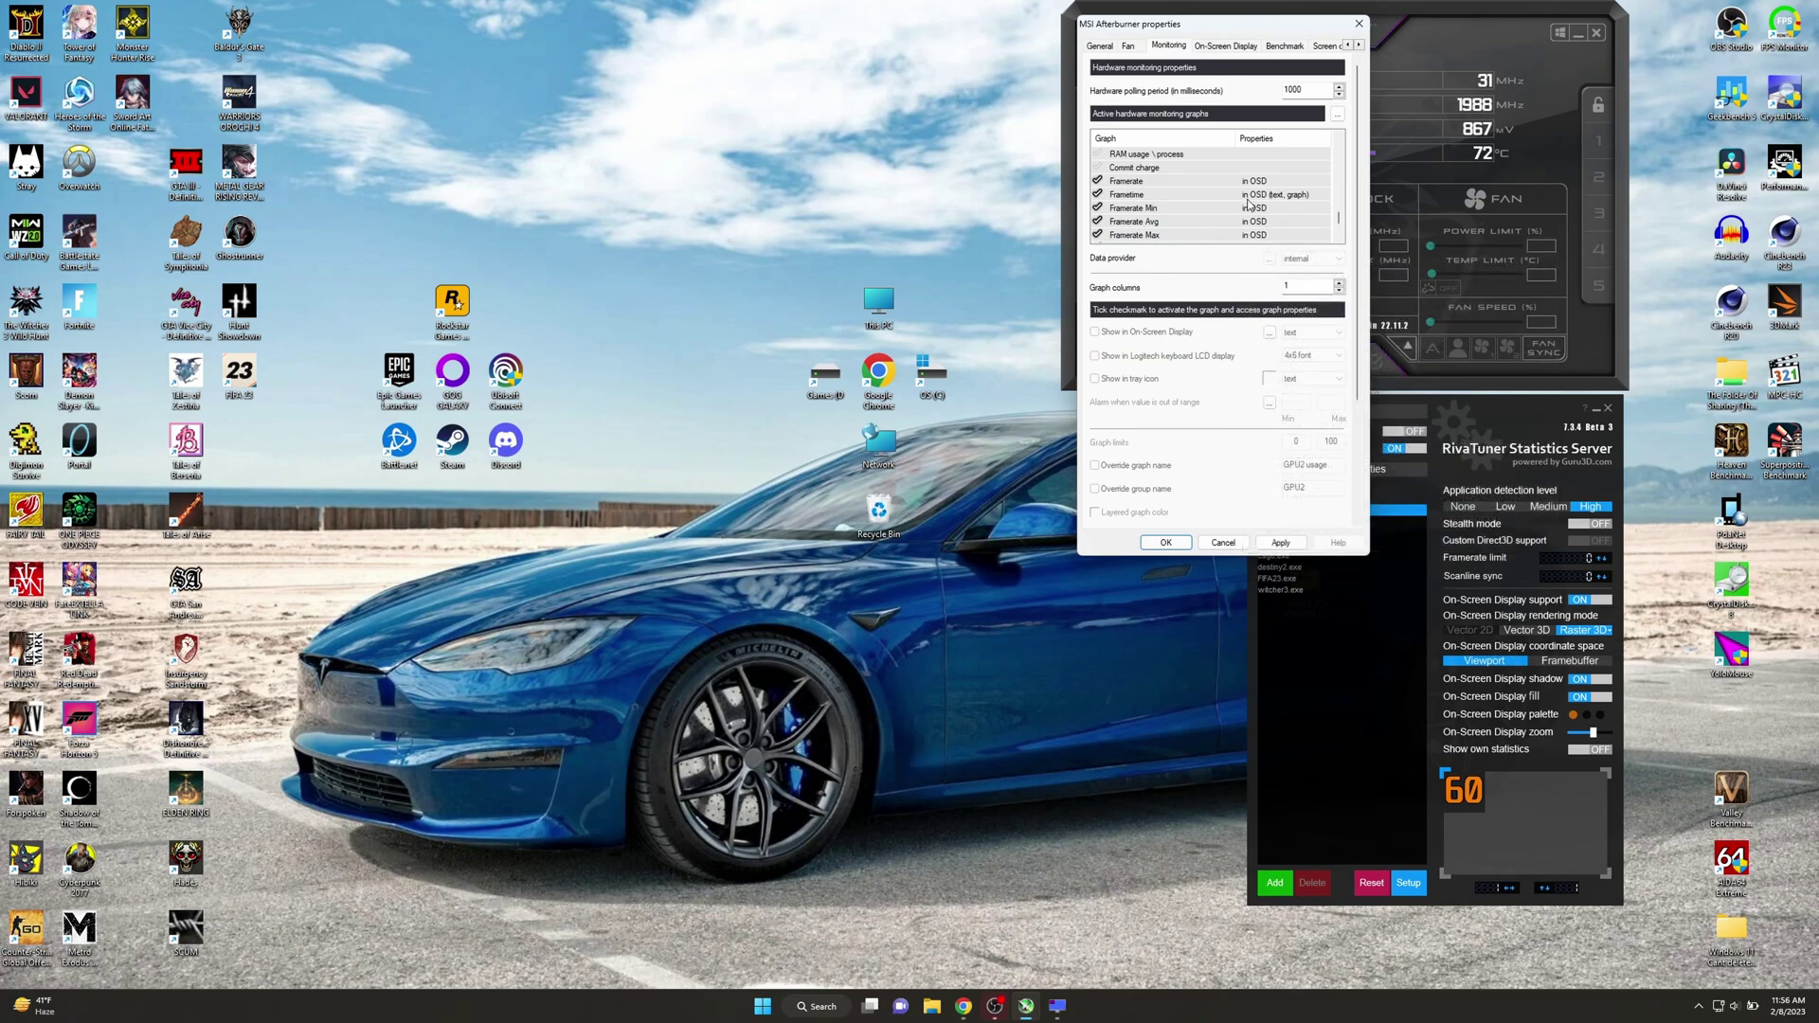
{"action": "left_click", "coordinate": [1177, 195]}
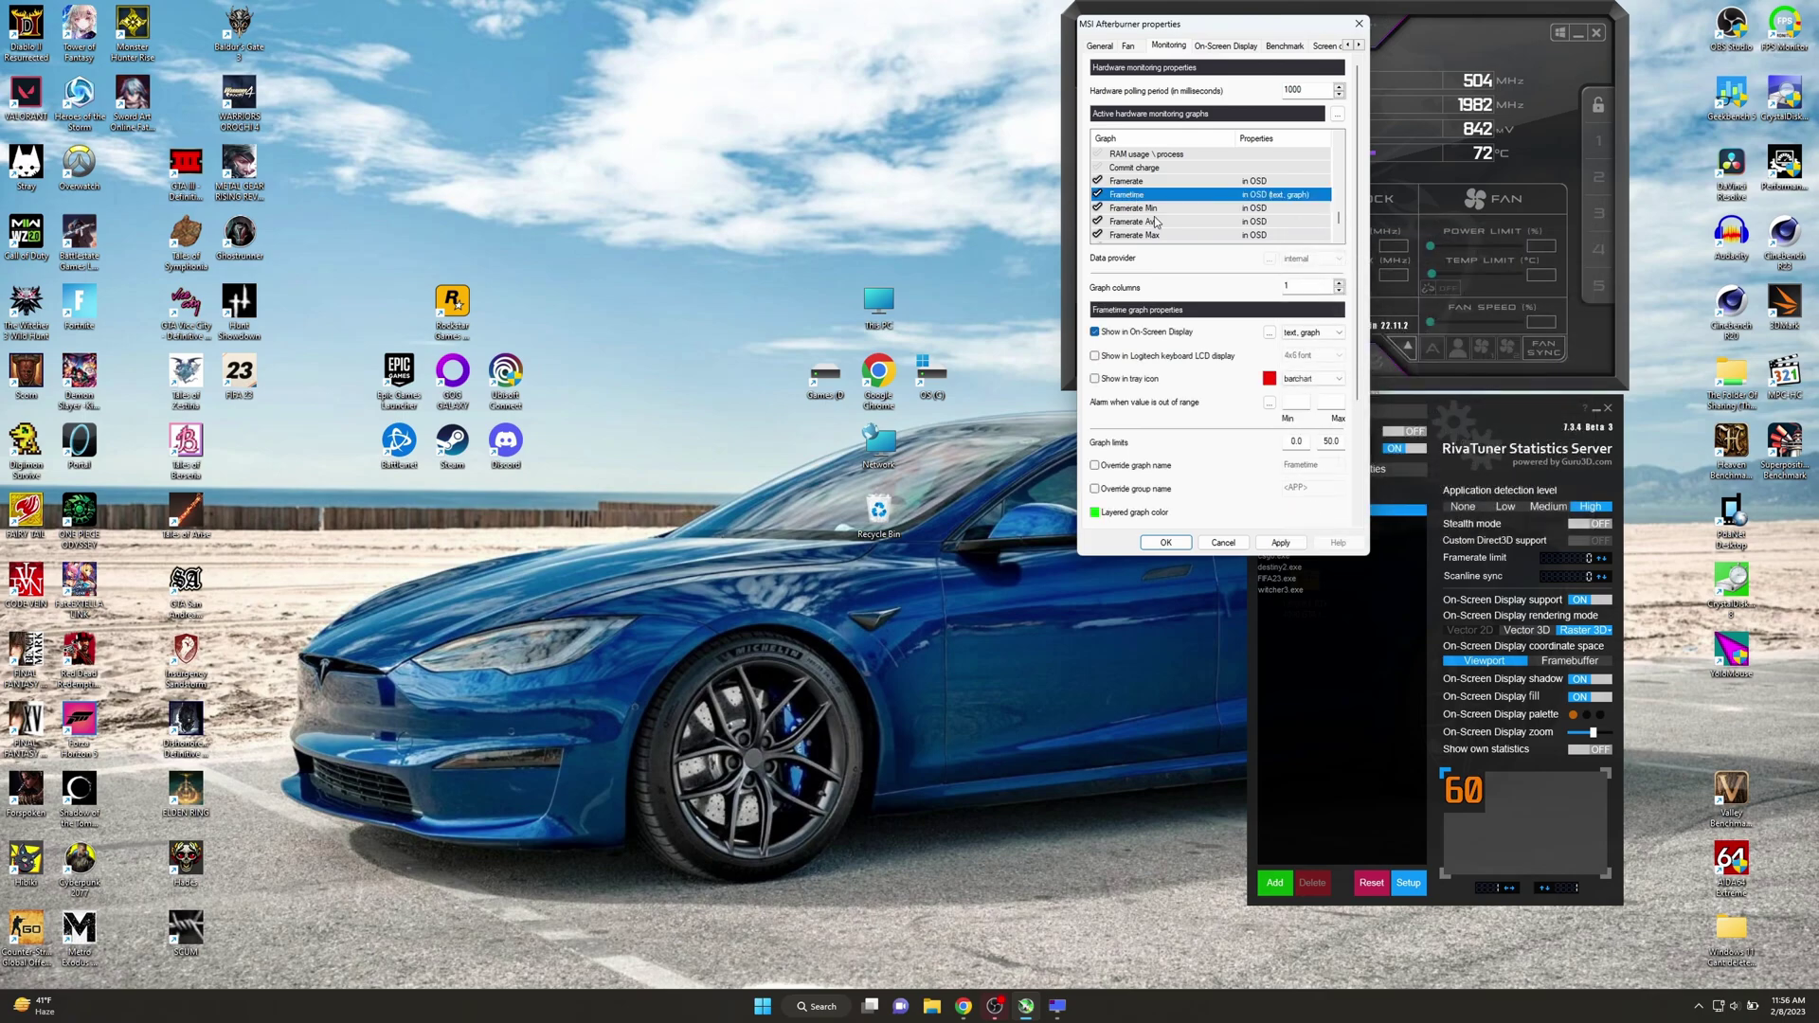
{"action": "left_click", "coordinate": [1327, 333]}
{"action": "left_click", "coordinate": [1231, 333]}
Save the monitoring changes and close the Afterburner properties with OK
{"action": "scroll", "coordinate": [1234, 182], "scroll_direction": "down", "scroll_amount": 1}
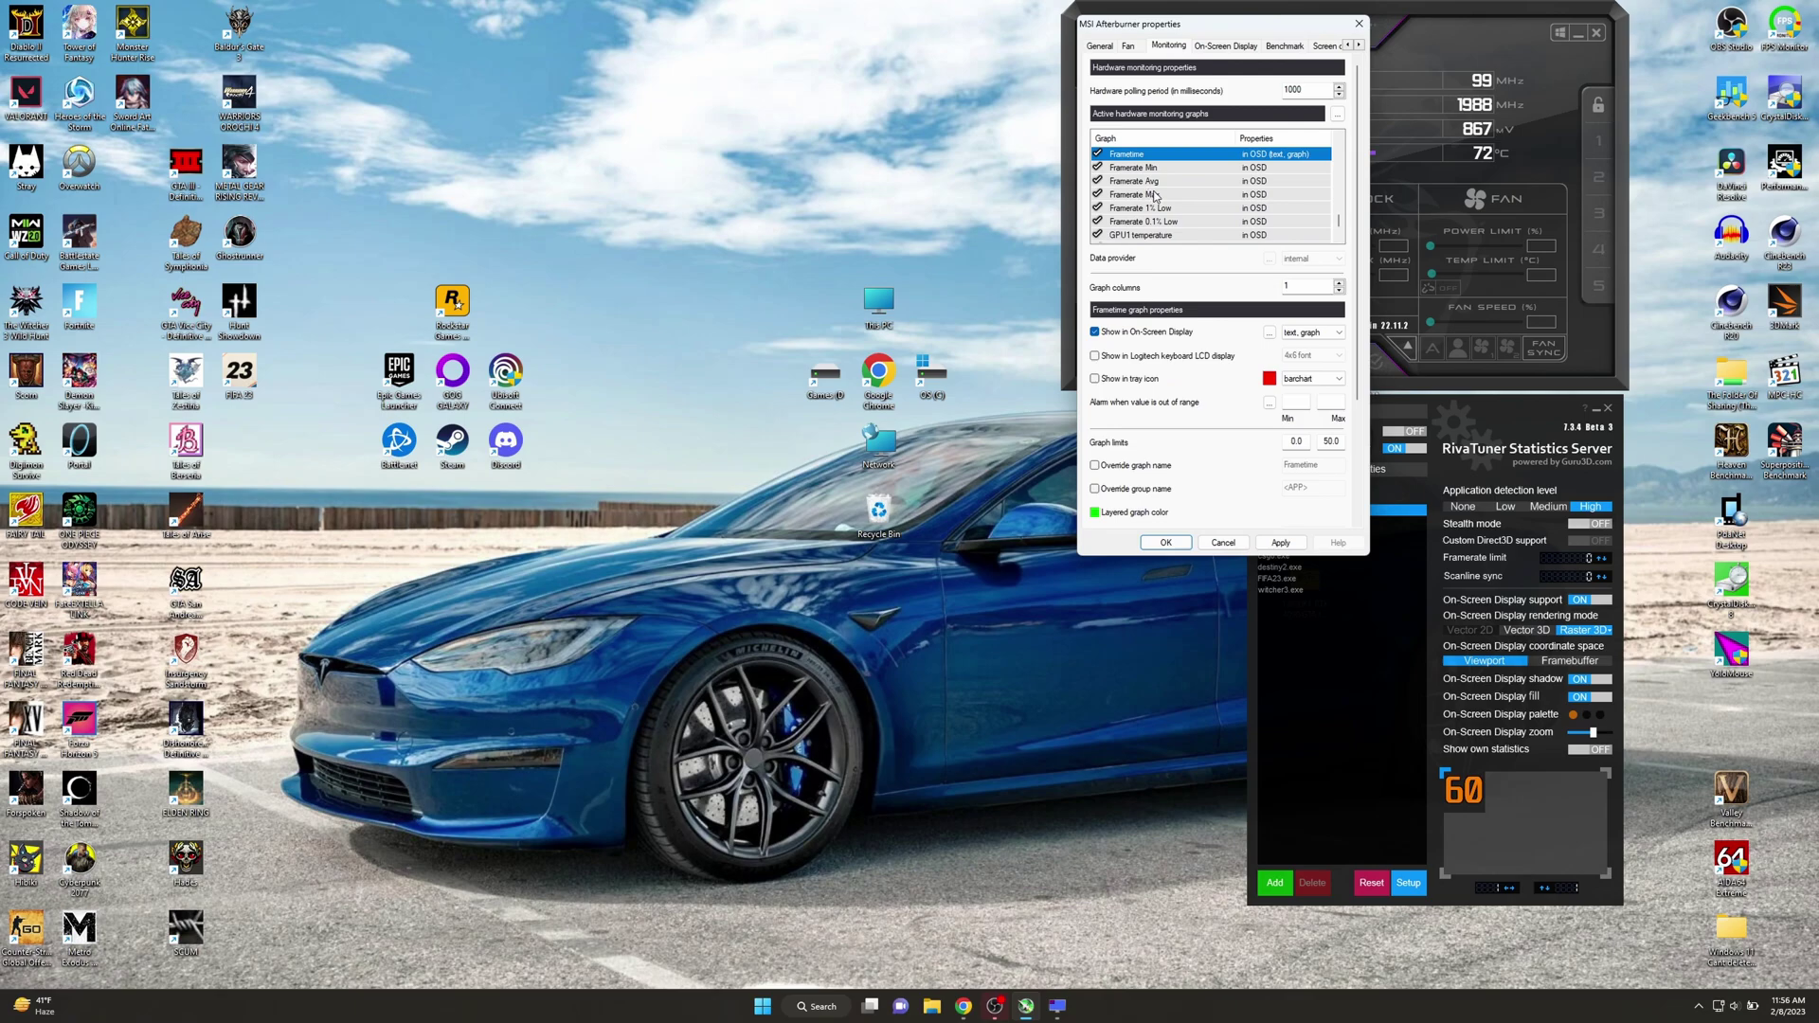
{"action": "scroll", "coordinate": [1147, 218], "scroll_direction": "down", "scroll_amount": 2}
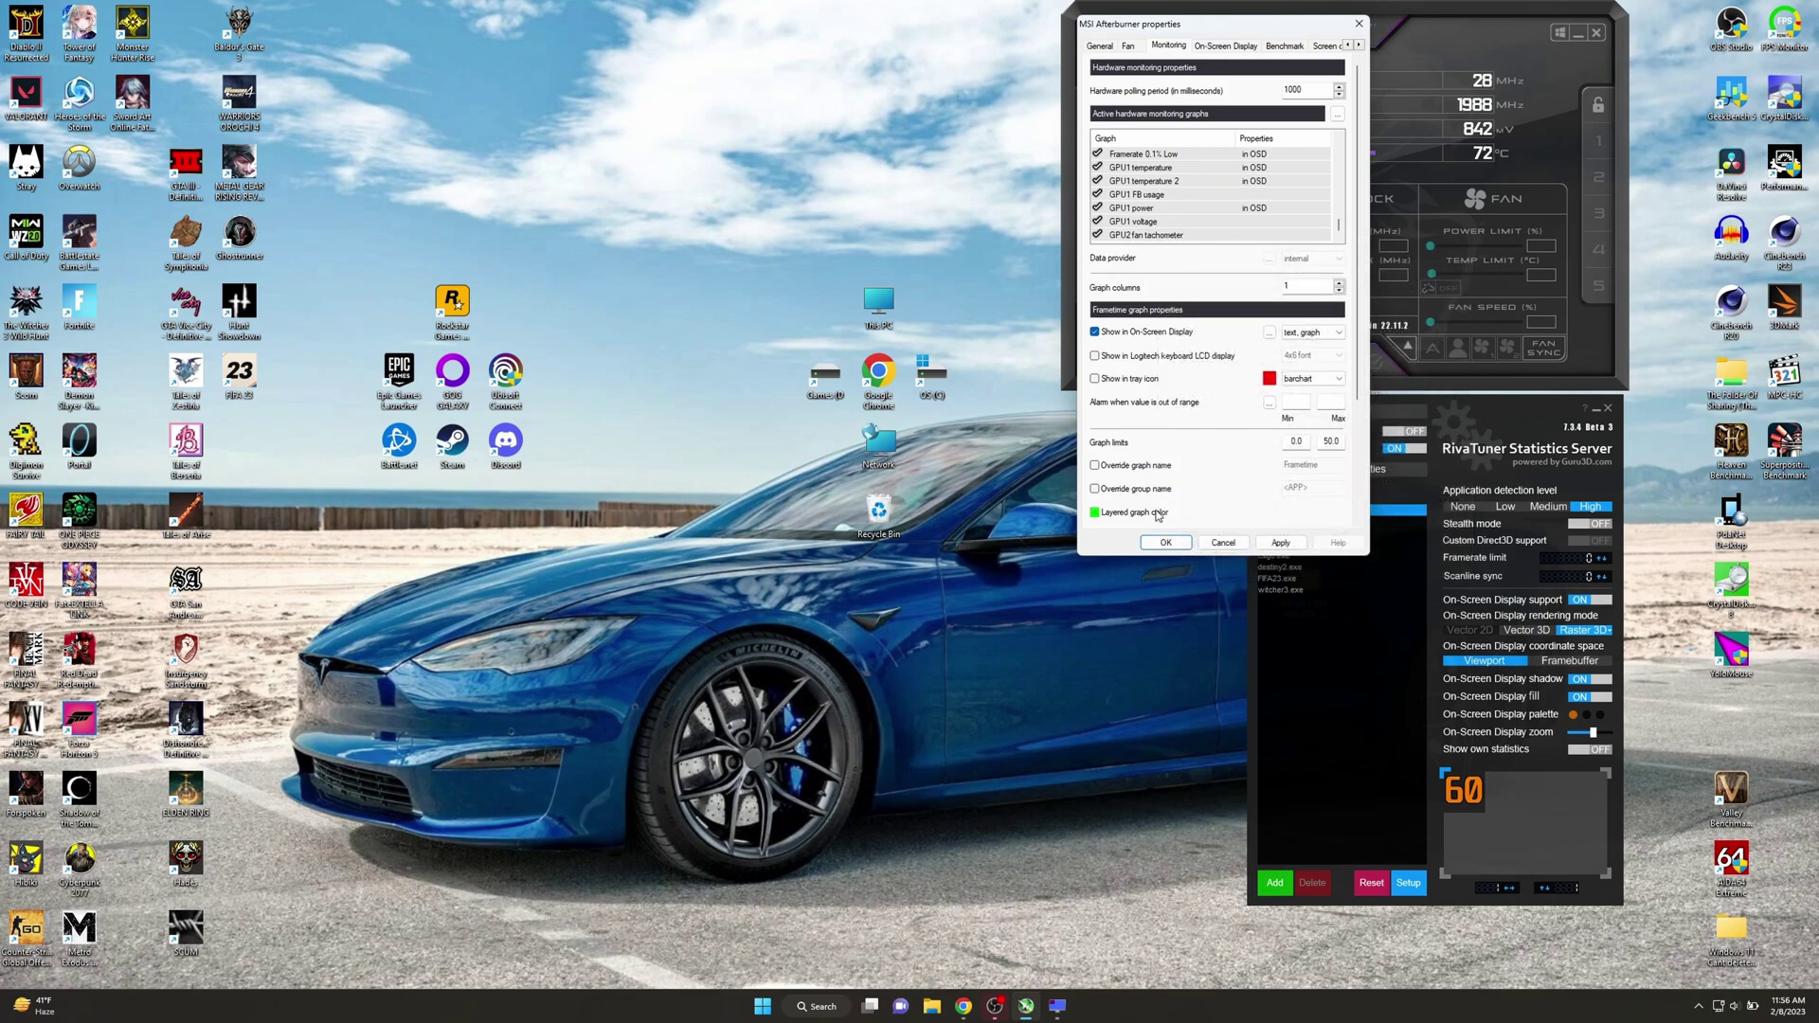
{"action": "left_click", "coordinate": [1165, 542]}
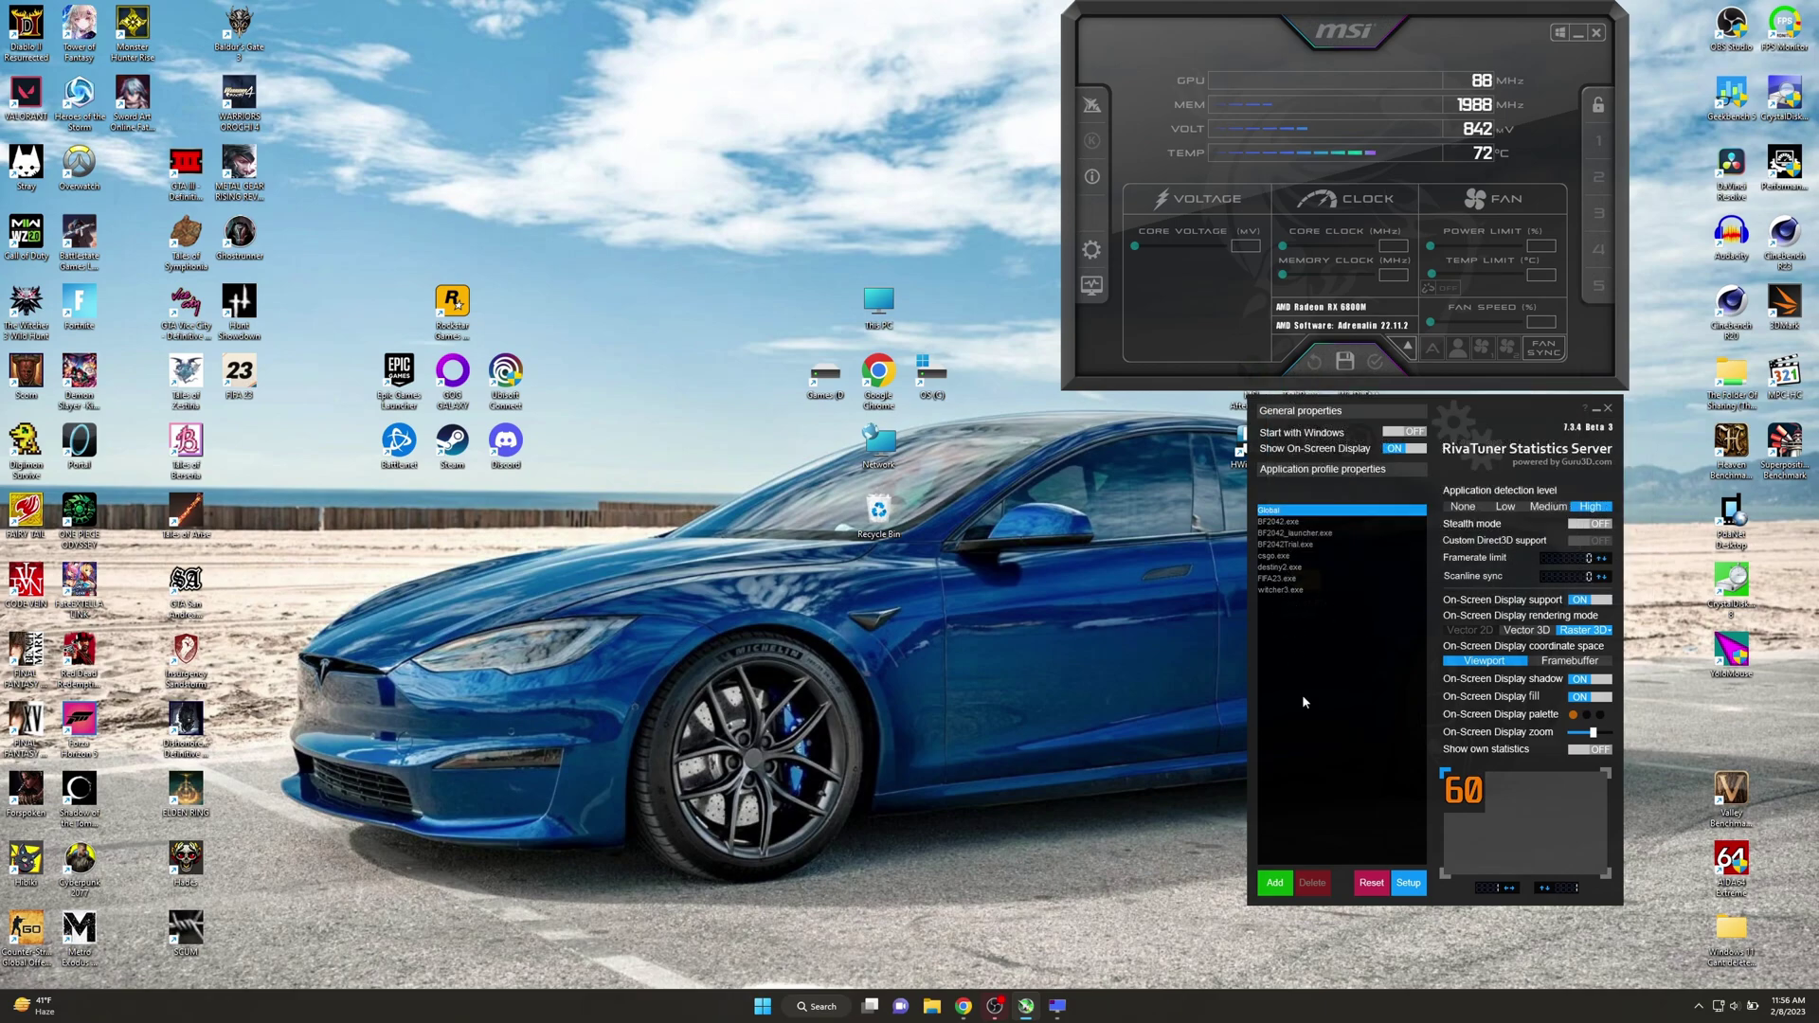
Add a CodeVein.exe profile from steamapps\common\CODE VEIN in RivaTuner
{"action": "left_click", "coordinate": [1271, 888]}
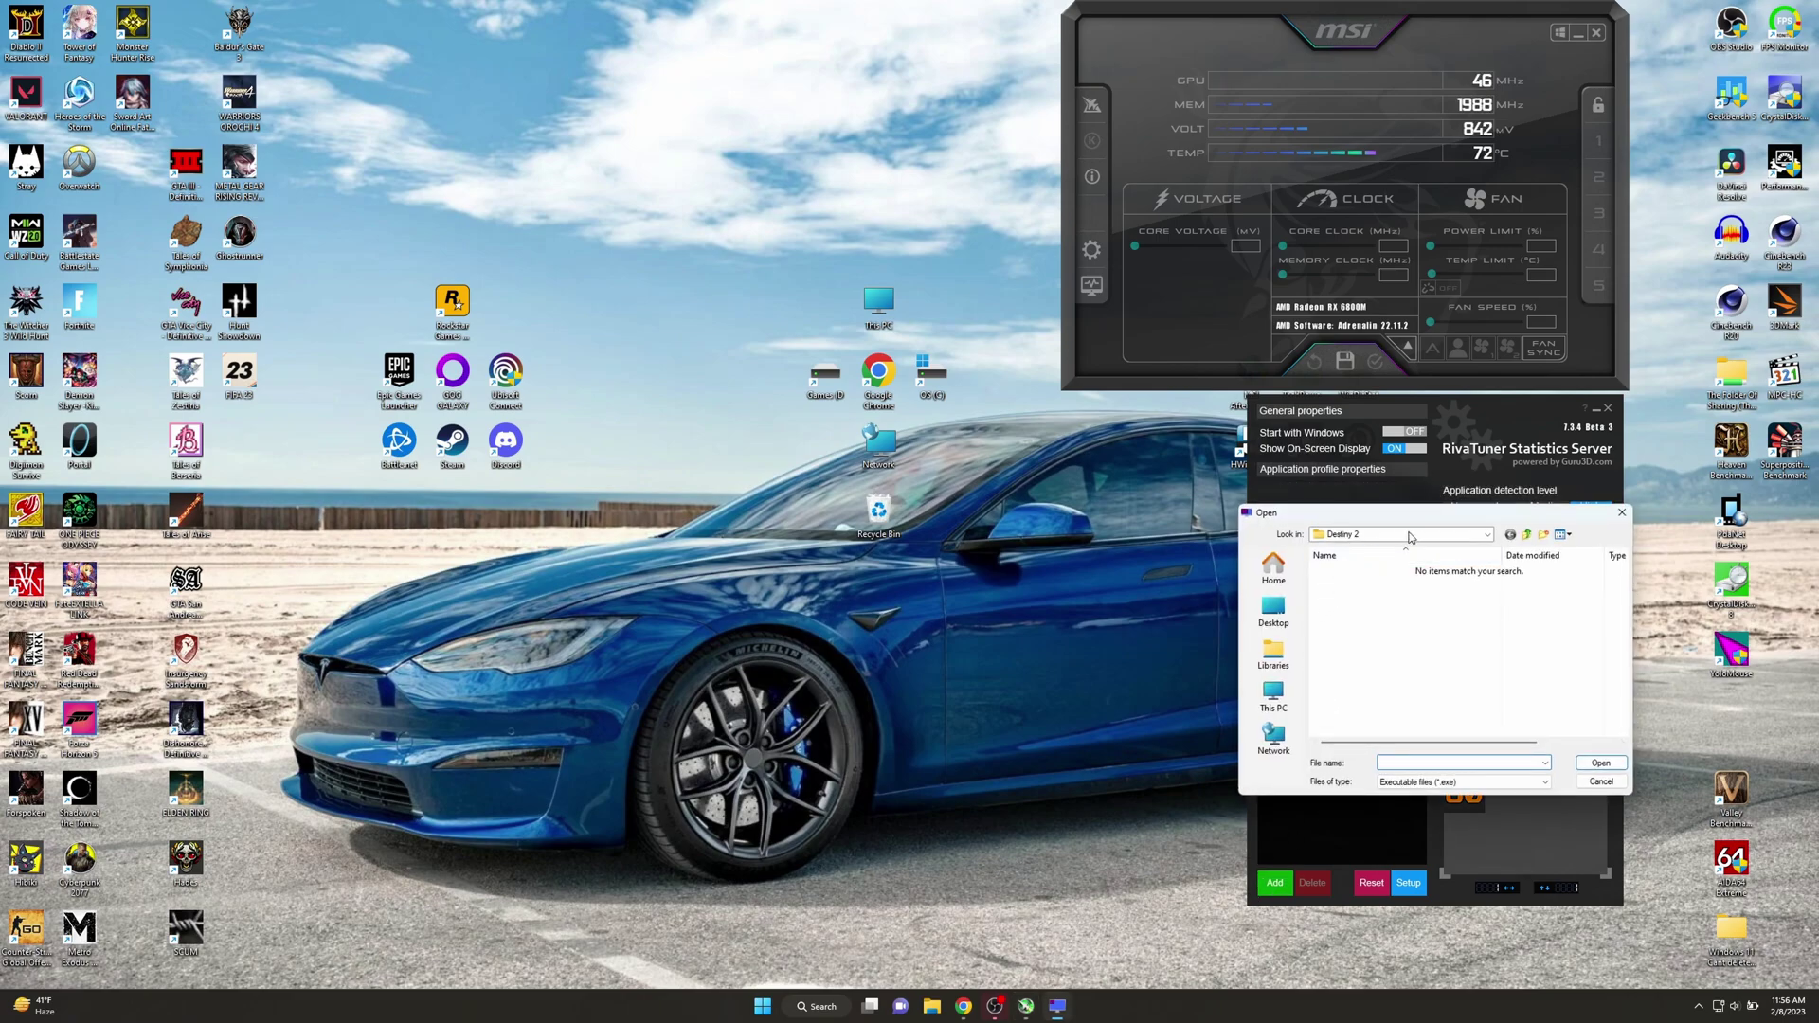
{"action": "left_click", "coordinate": [1412, 536]}
{"action": "left_click", "coordinate": [1379, 735]}
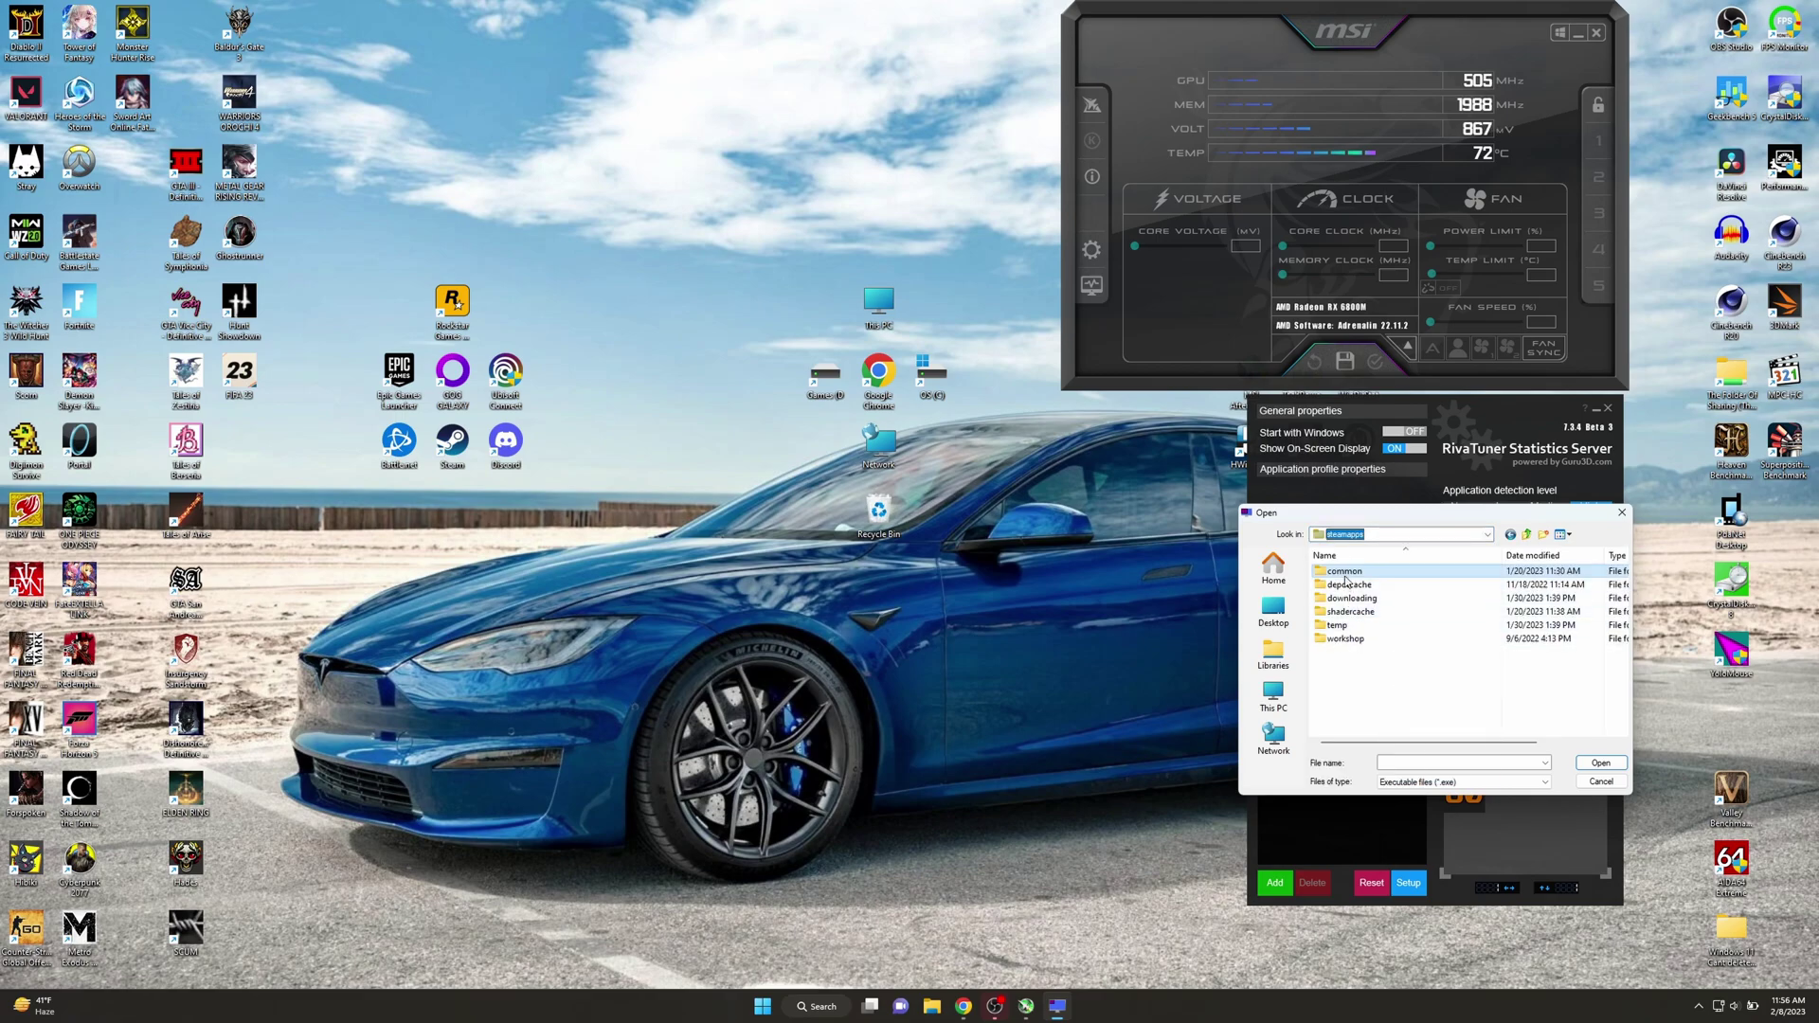
{"action": "double_click", "coordinate": [1346, 572]}
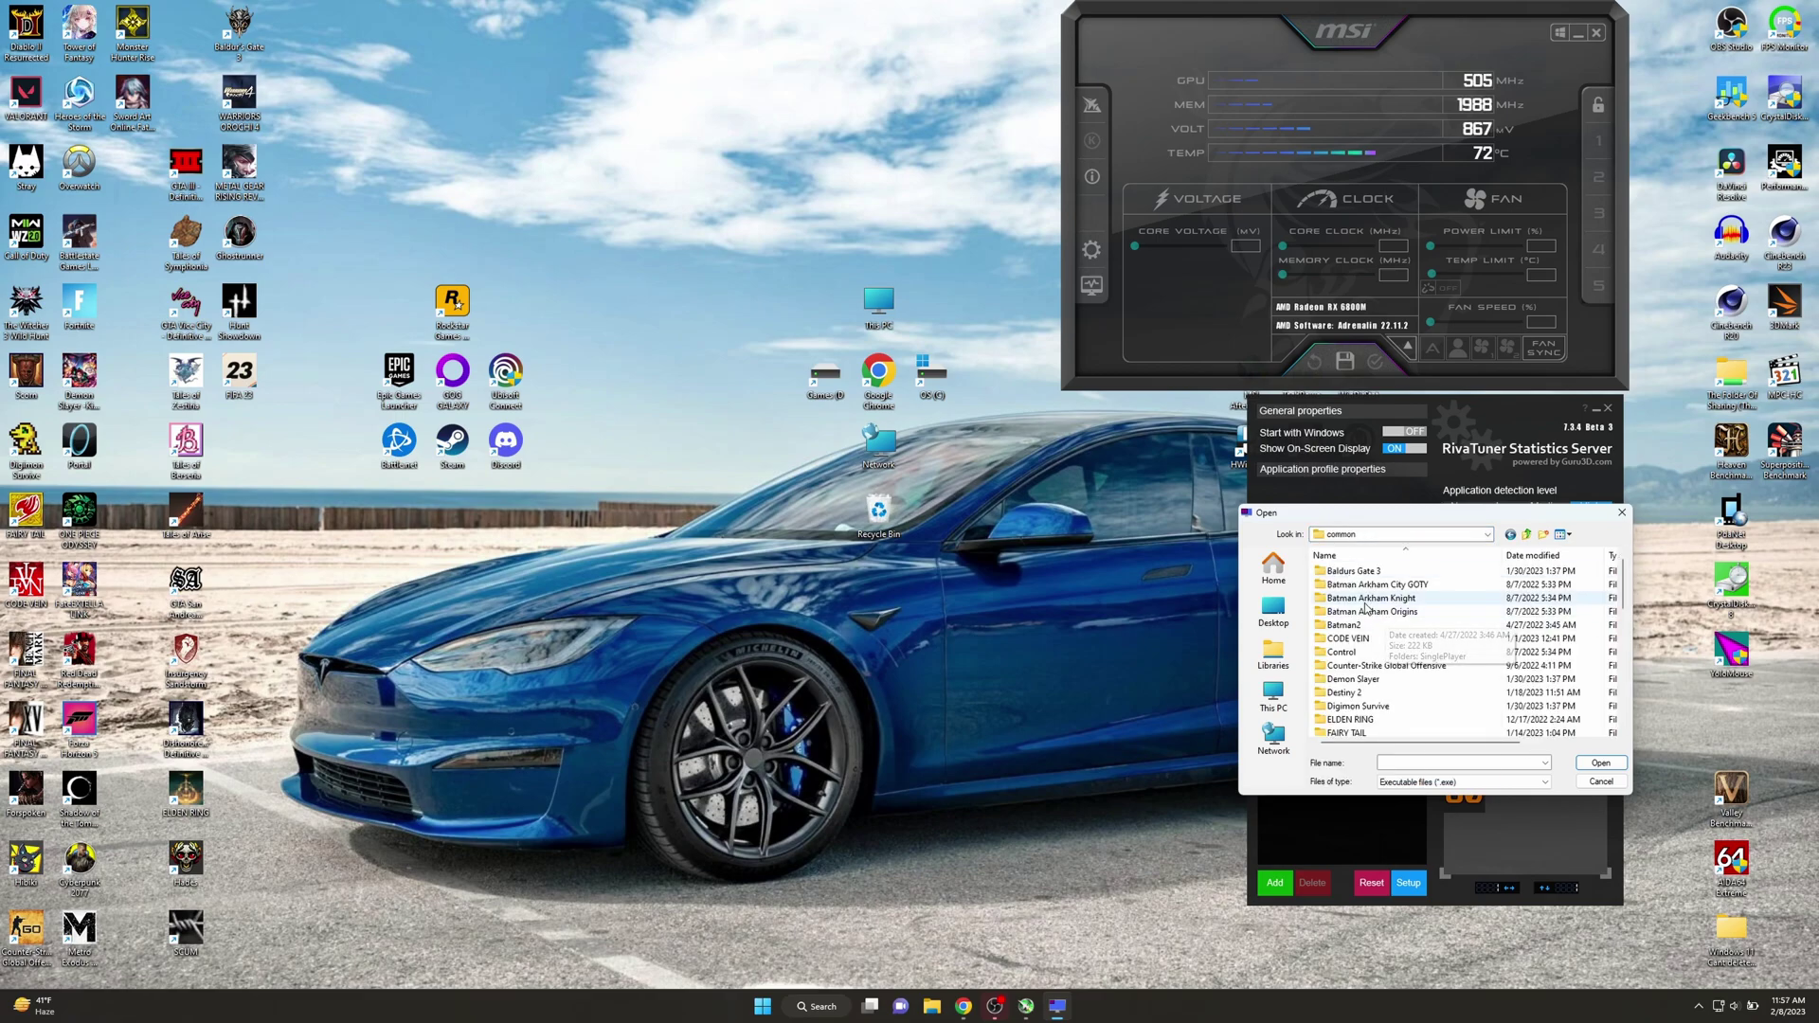
{"action": "double_click", "coordinate": [1350, 640]}
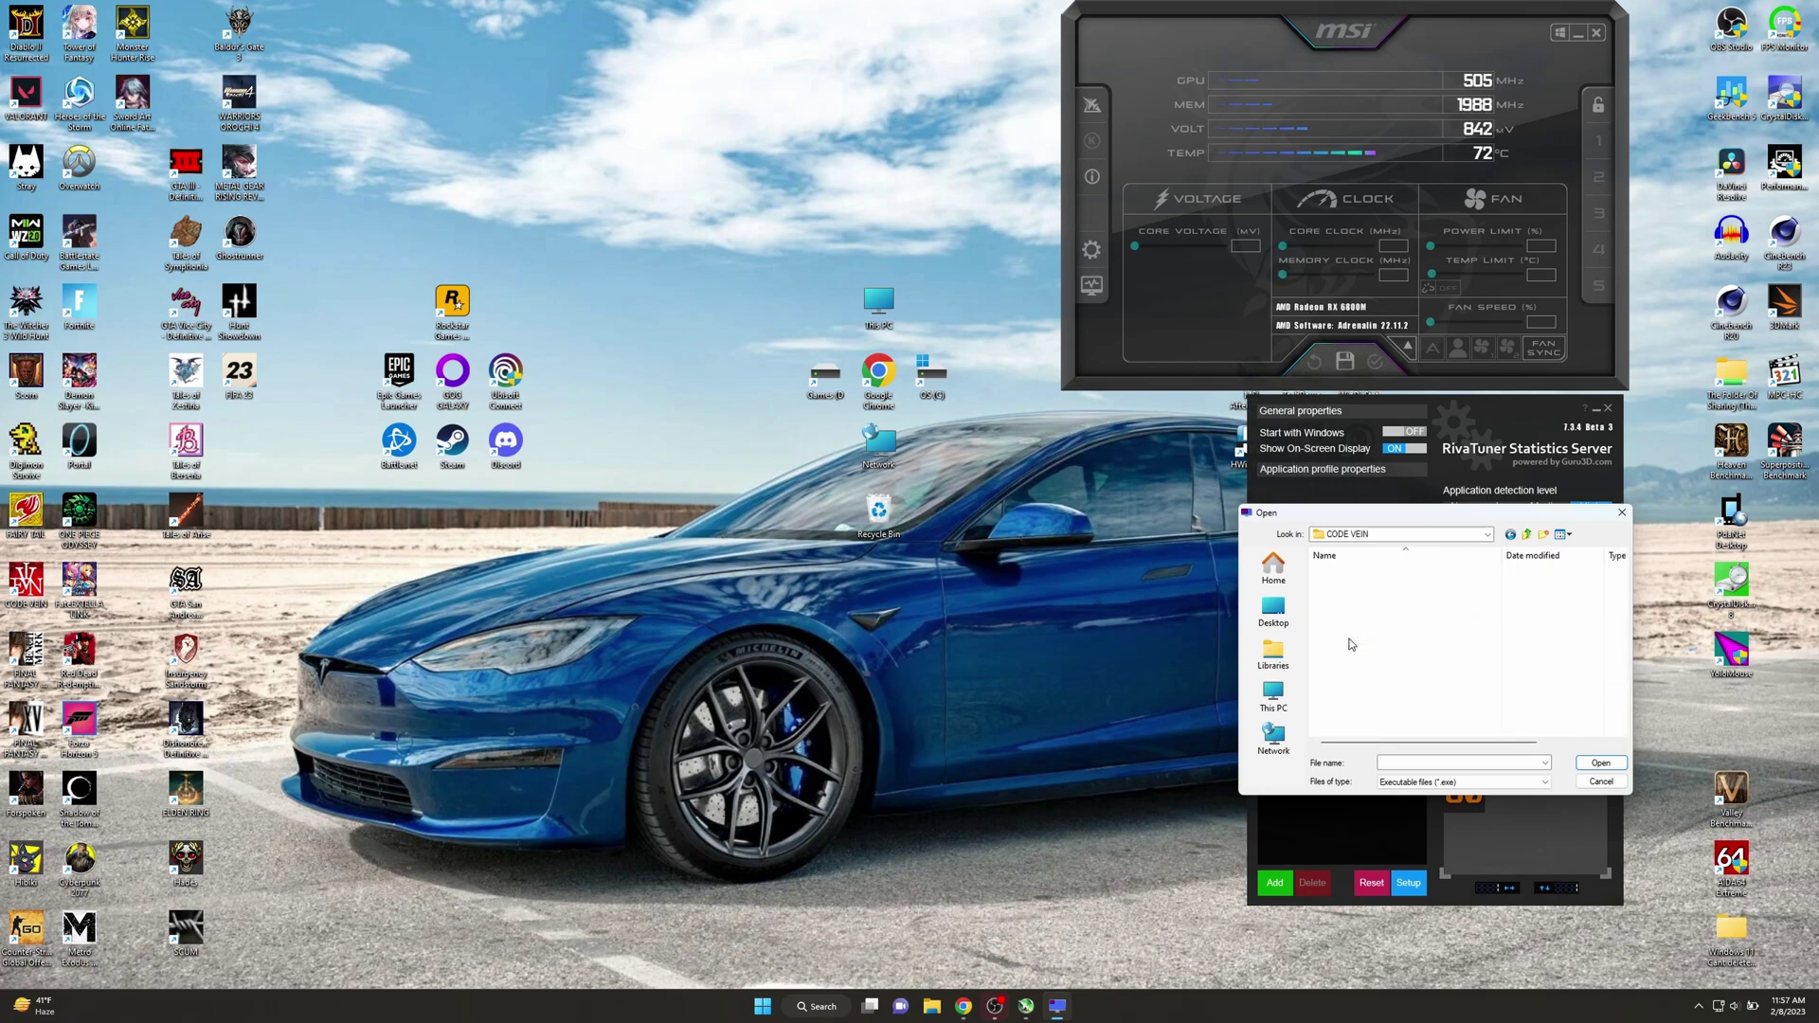
{"action": "left_click", "coordinate": [1345, 600]}
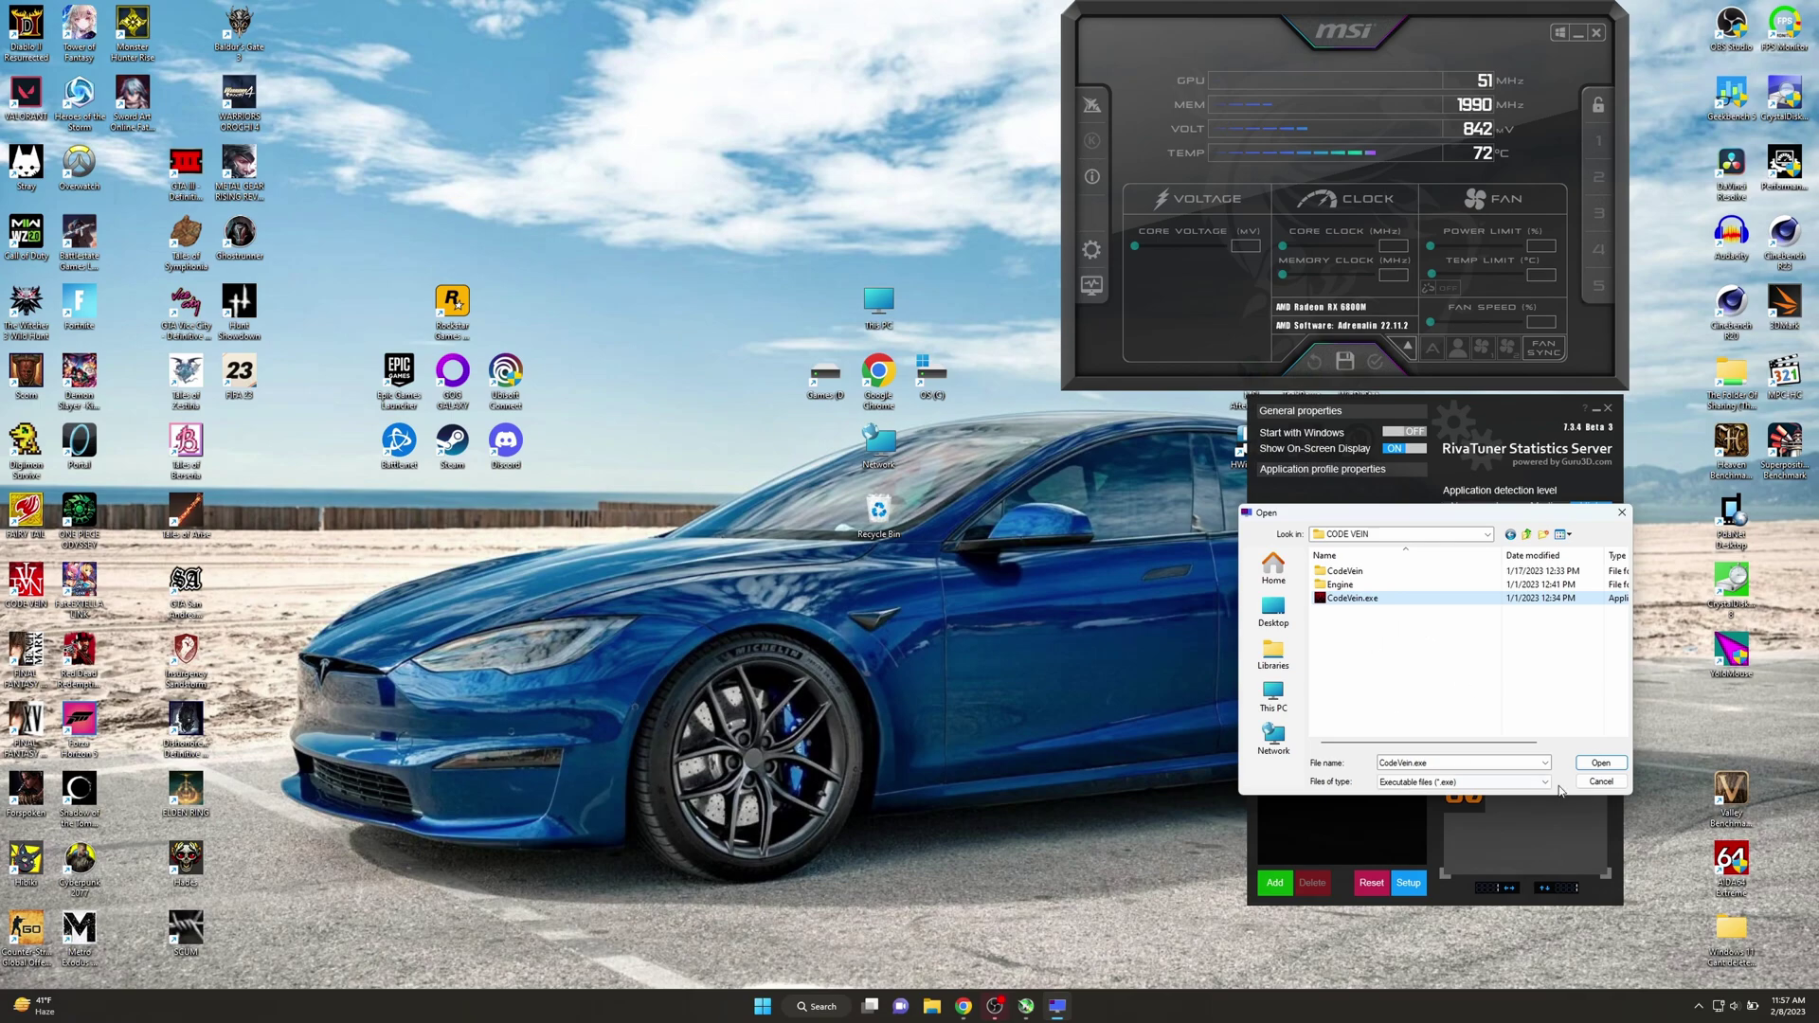
{"action": "left_click", "coordinate": [1600, 763]}
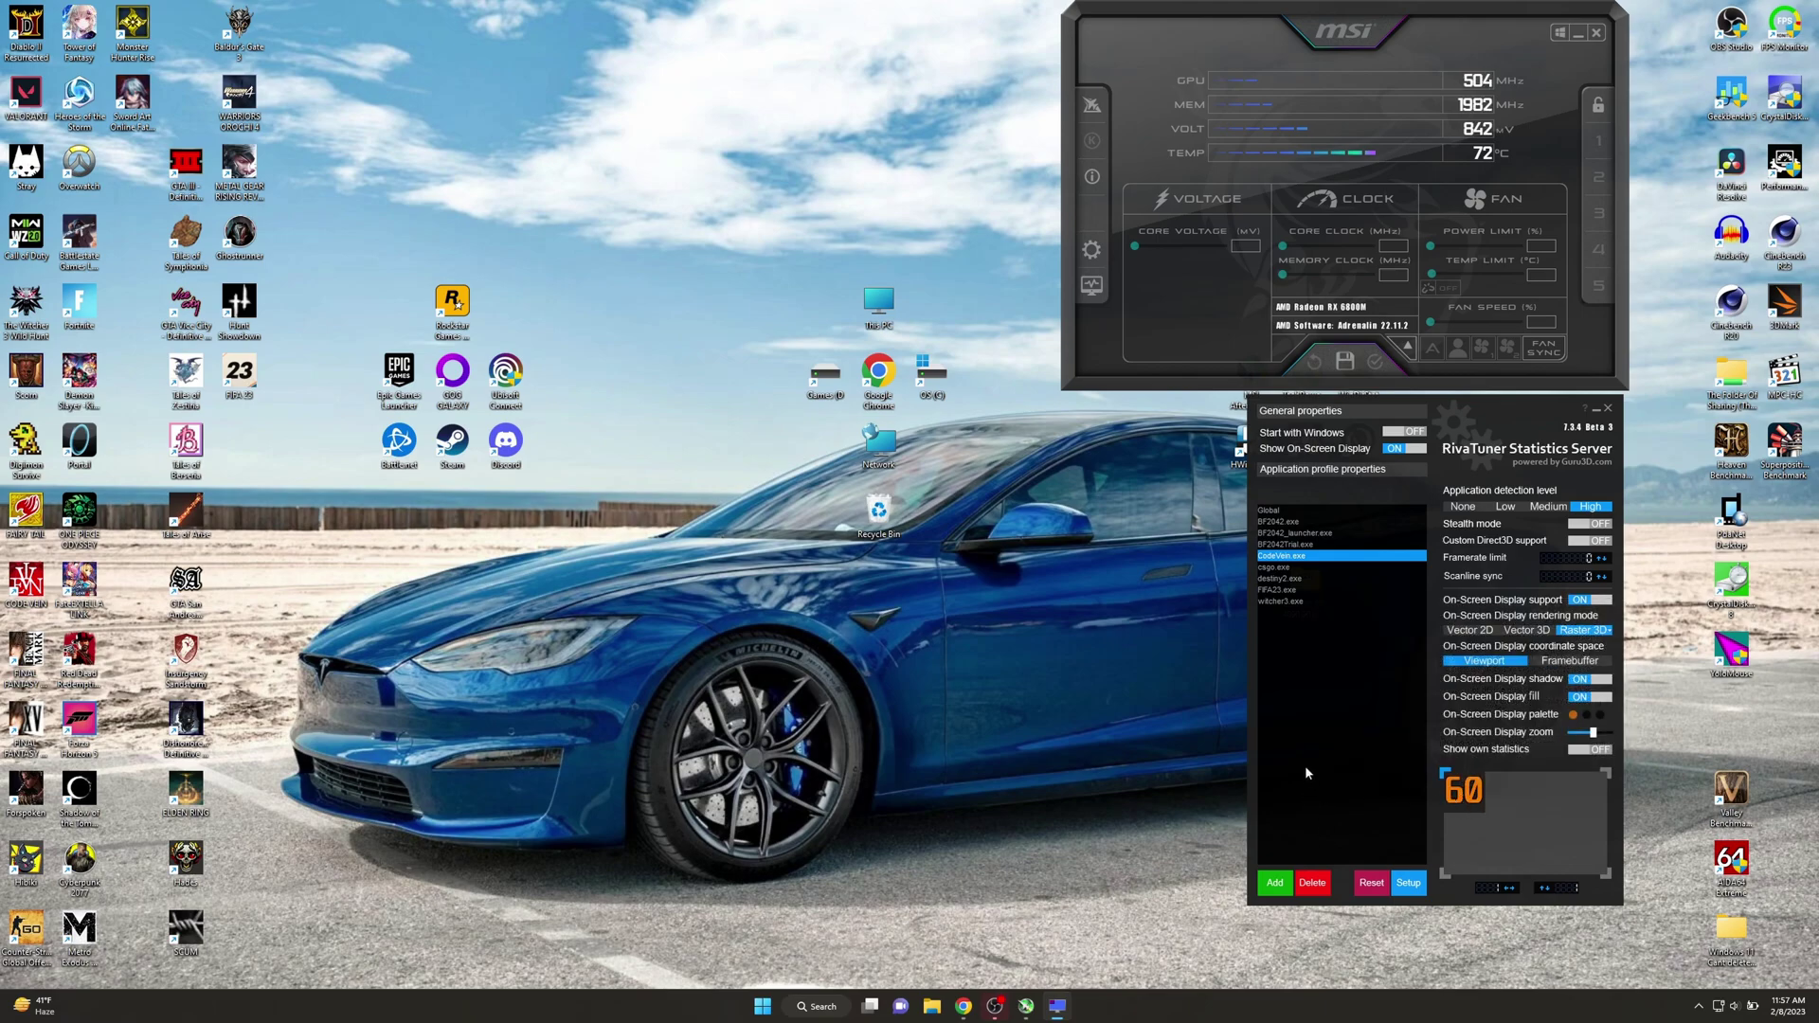
Delete the selected CodeVein.exe application profile
{"action": "mouse_move", "coordinate": [1305, 770]}
{"action": "left_click", "coordinate": [1322, 885]}
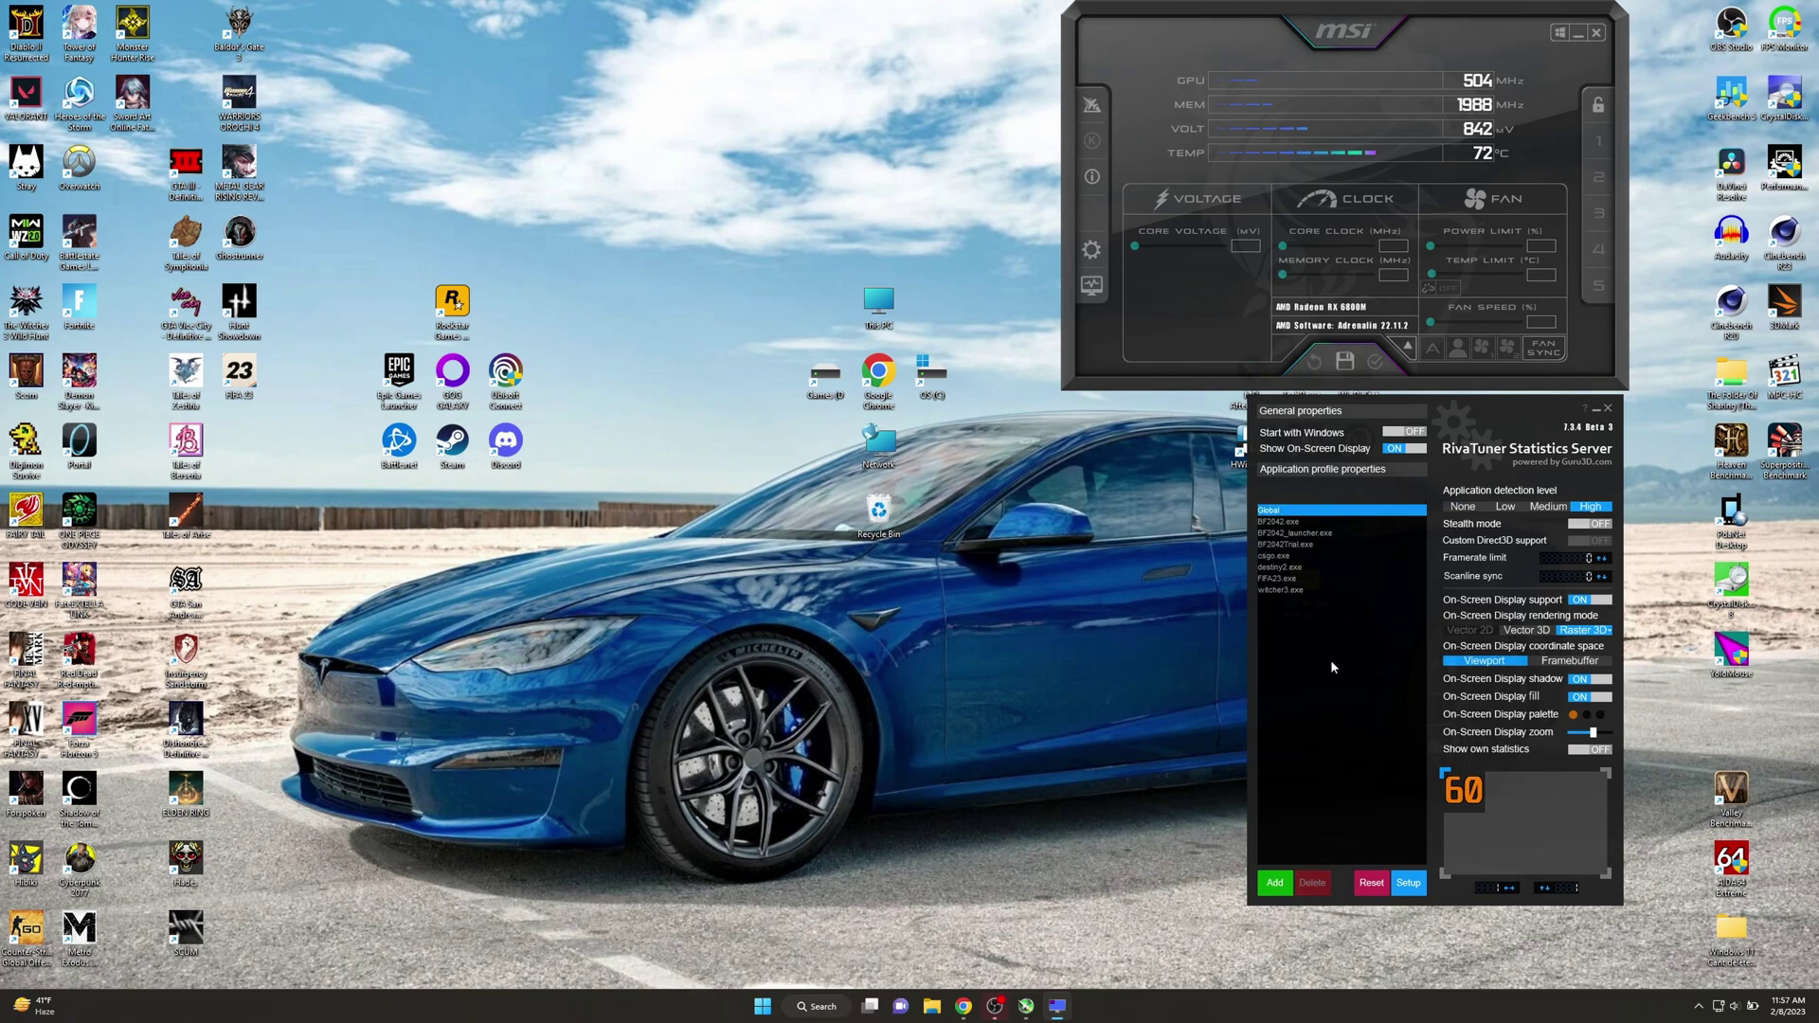